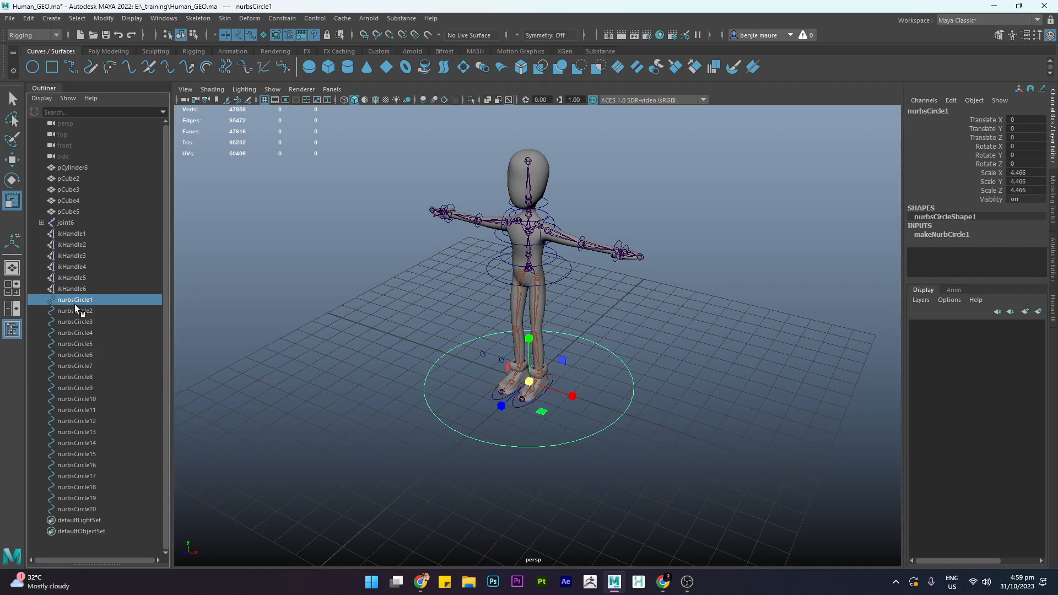
Step: Delete the history of all control circles, nurbsCircle1 through nurbsCircle20, and freeze their transformations
left_click(80, 508, "shift")
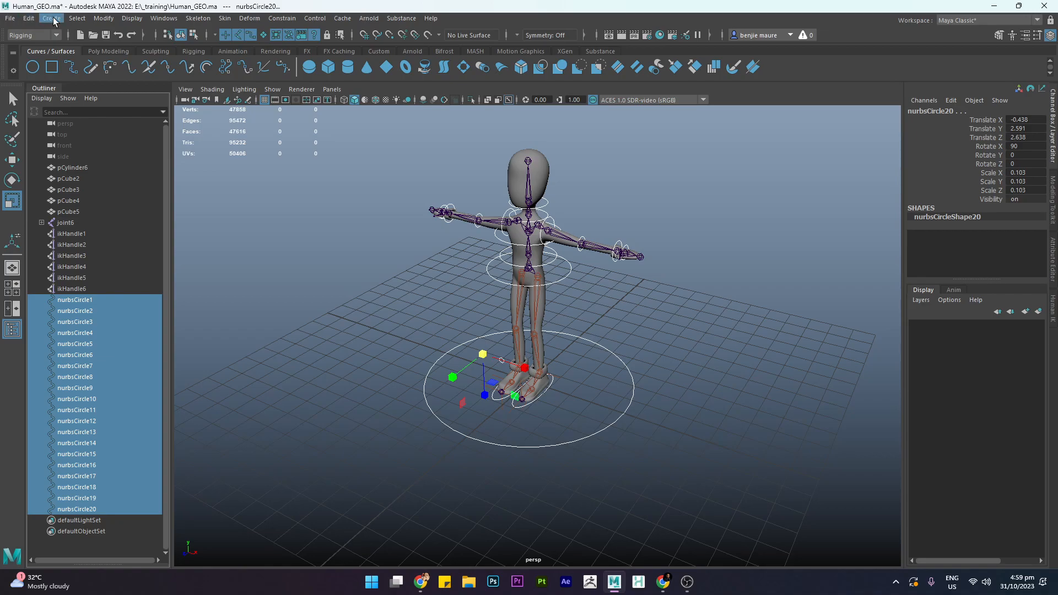
left_click(28, 19)
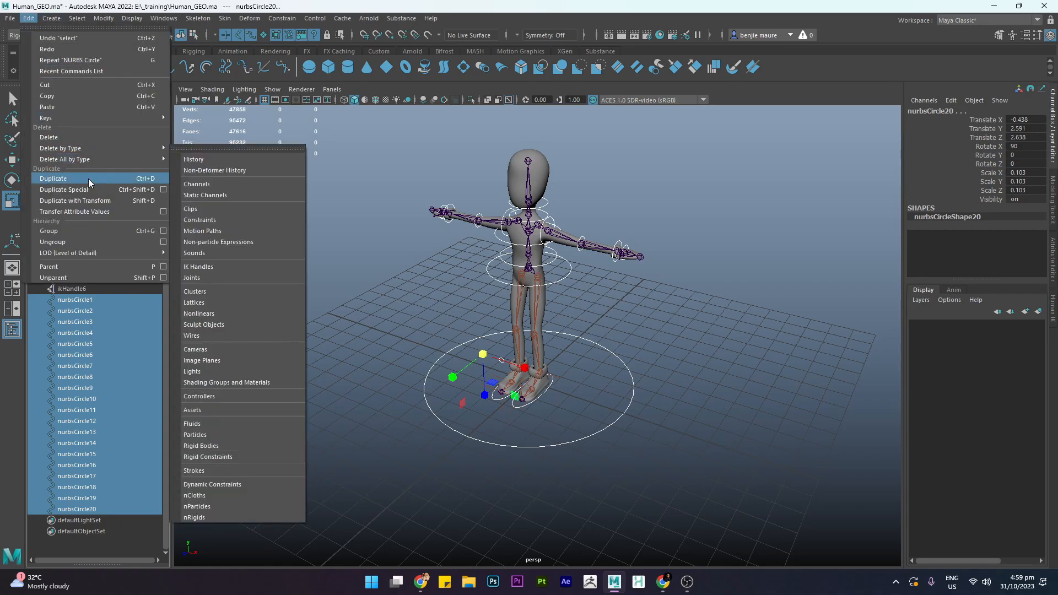
mouse_move(95, 150)
left_click(226, 149)
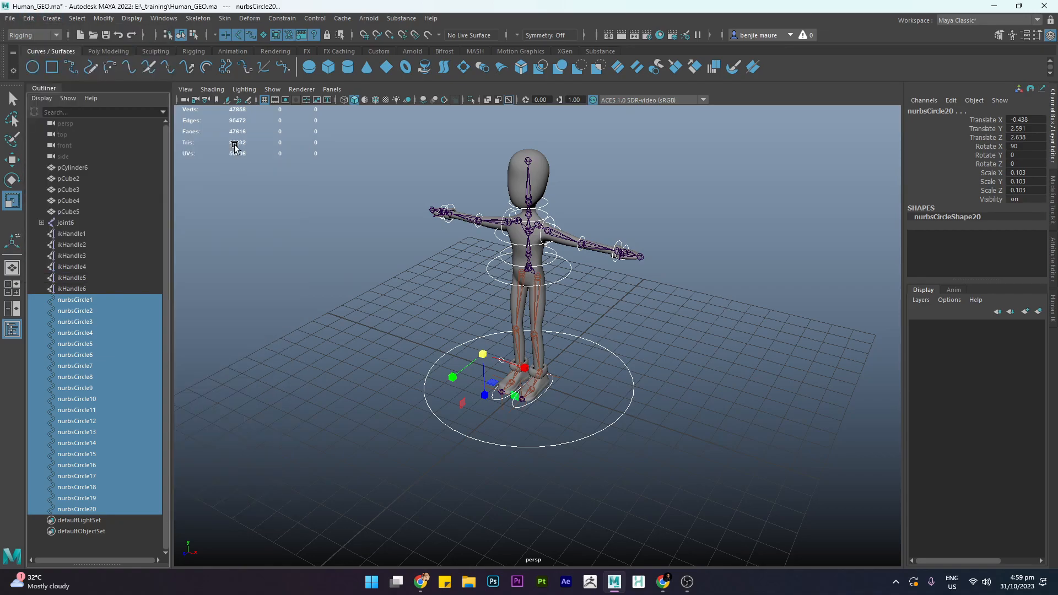
left_click(103, 19)
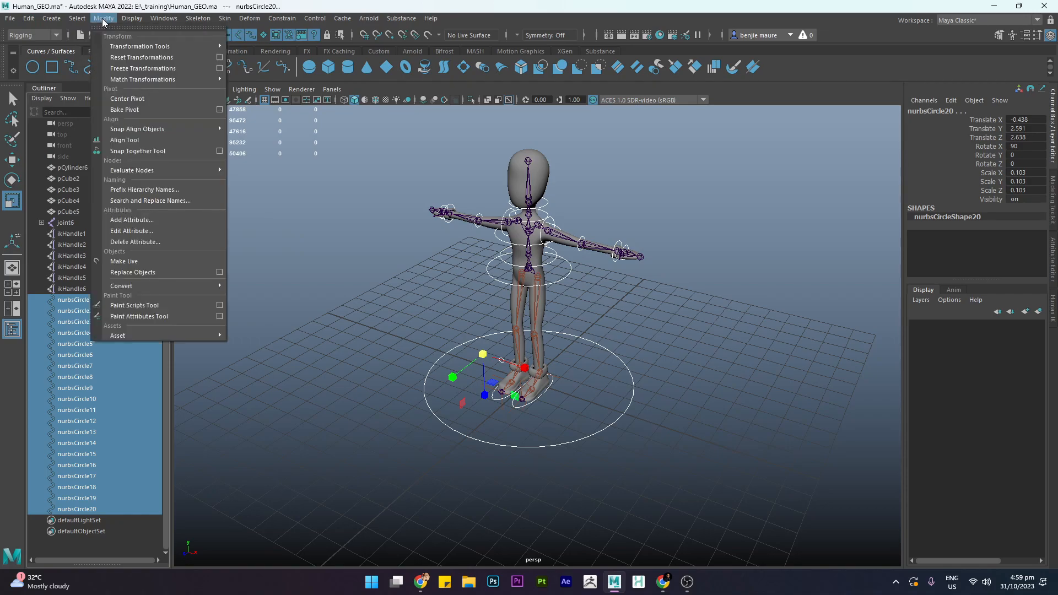
left_click(178, 67)
Step: Check the transform values of the ground circle and the torso control circles
left_click(666, 411)
left_click(635, 388)
left_click(558, 271)
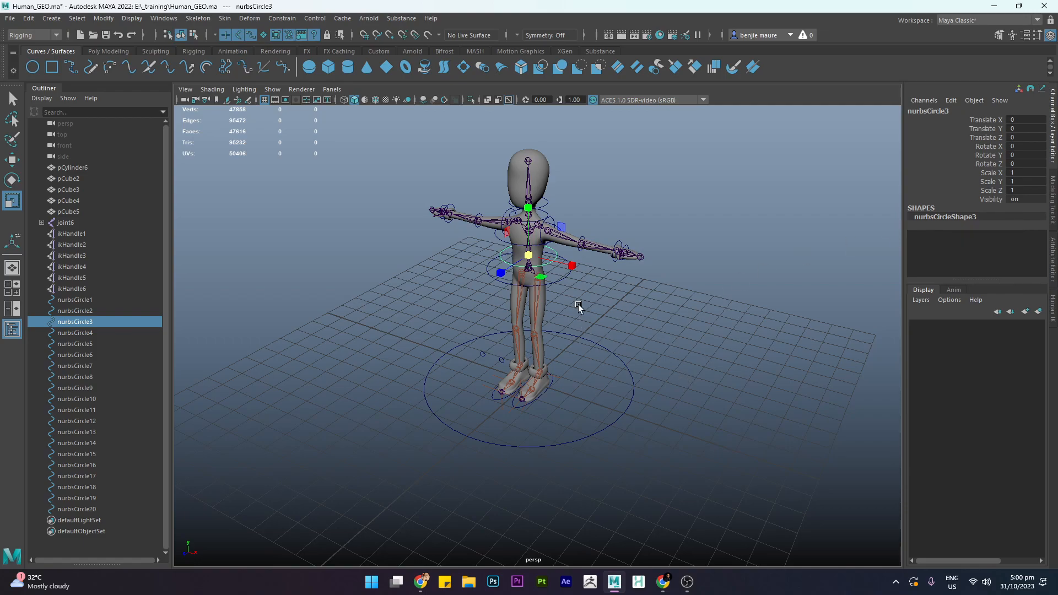
key("Left")
key("Left")
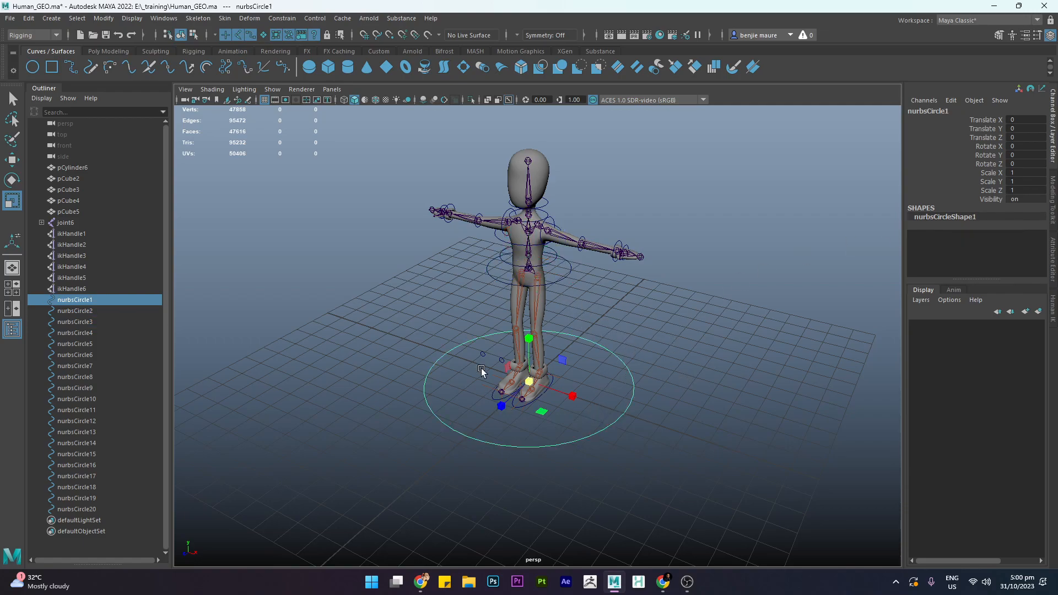
key("Left")
left_click(629, 329)
Step: Rename nurbsCircle7, the circle around the character's left foot, to Foot_L_CTRL
left_click_drag(562, 255, 606, 279, "alt")
middle_click_drag(599, 365, 601, 273, "alt")
right_click_drag(601, 272, 639, 320, "alt")
left_click_drag(606, 317, 640, 334, "alt")
right_click_drag(617, 267, 631, 249, "alt")
middle_click_drag(619, 237, 645, 367, "alt")
scroll(640, 317, "down", 7)
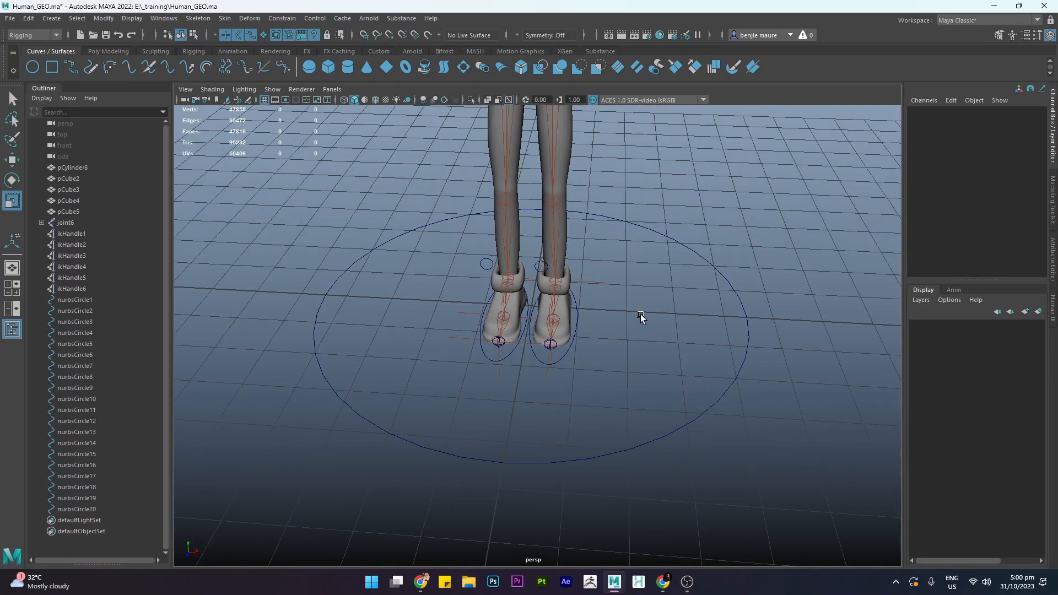
scroll(617, 325, "up", 8)
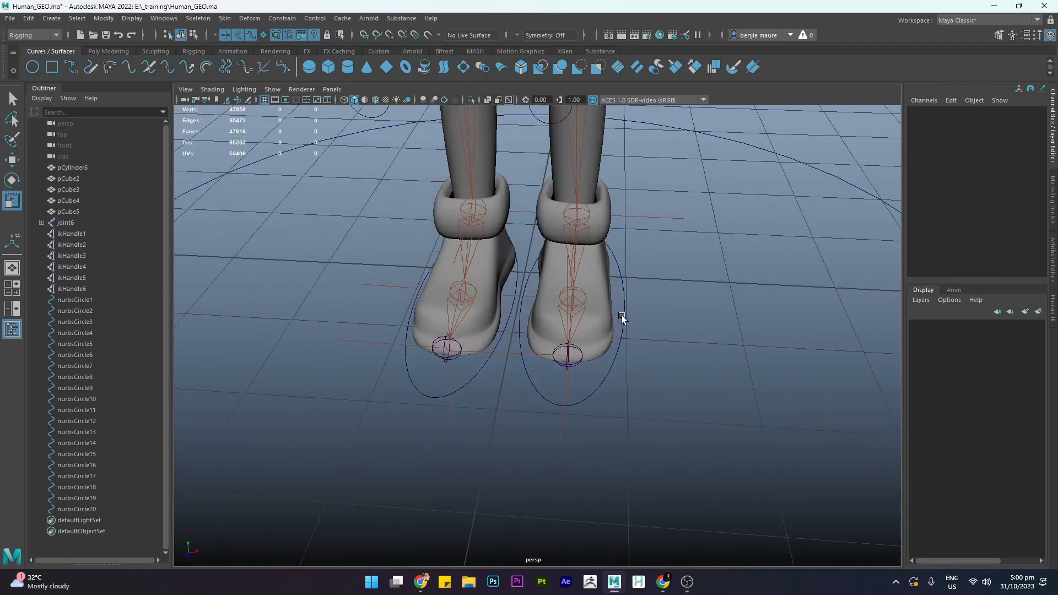
left_click(624, 323)
left_click_drag(671, 338, 708, 334, "alt")
left_click(697, 373)
left_click(623, 308)
double_click(91, 367)
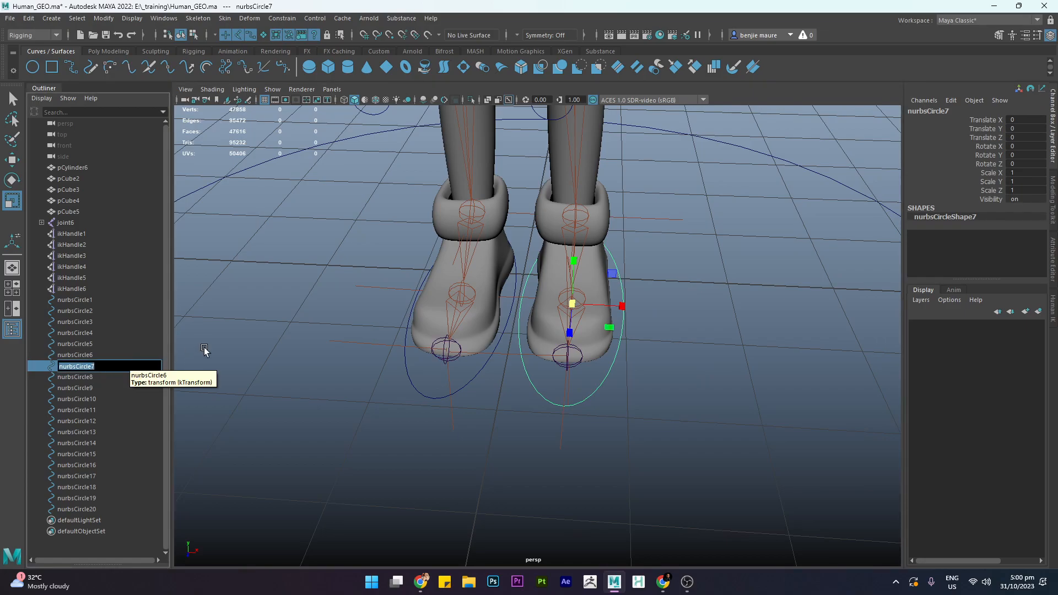
scroll(546, 303, "down", 10)
left_click_drag(556, 289, 264, 347, "alt")
double_click(79, 367)
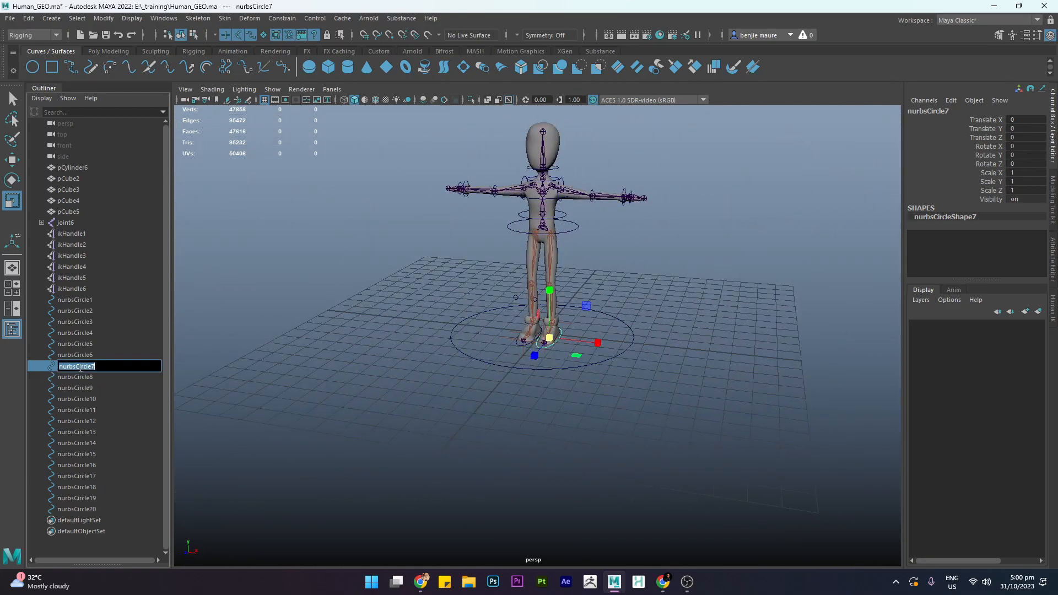
type("Fo")
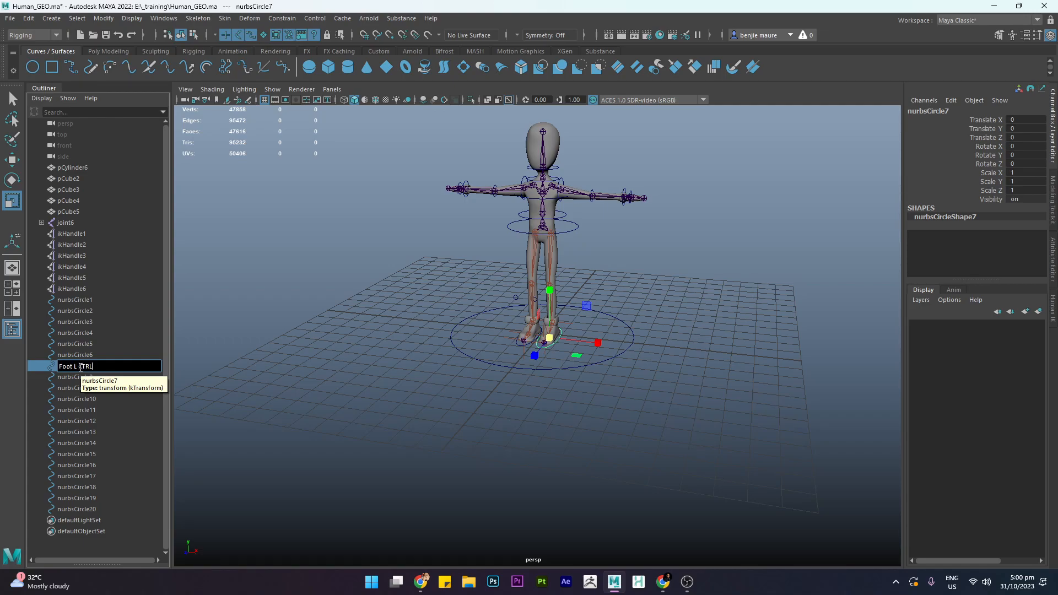
type("ot_L_CTRL")
key("Return")
Step: Inspect the IK handles at the left ankle, ball and toe, along with the left foot's control circle
scroll(601, 374, "up", 5)
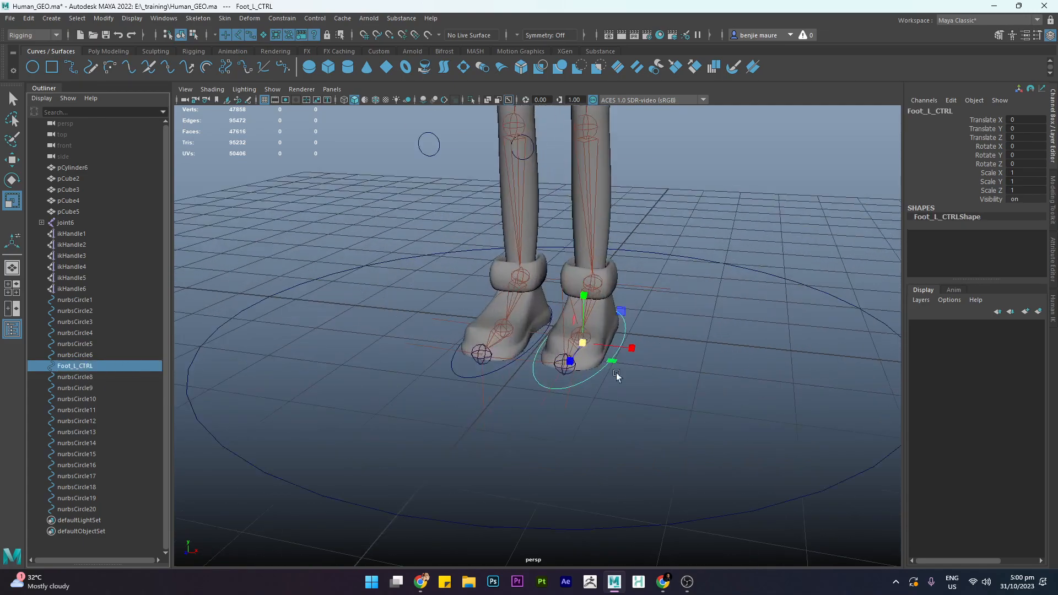
left_click(511, 369)
left_click_drag(574, 379, 594, 355, "alt")
left_click(602, 343)
scroll(588, 366, "up", 3)
left_click(514, 353)
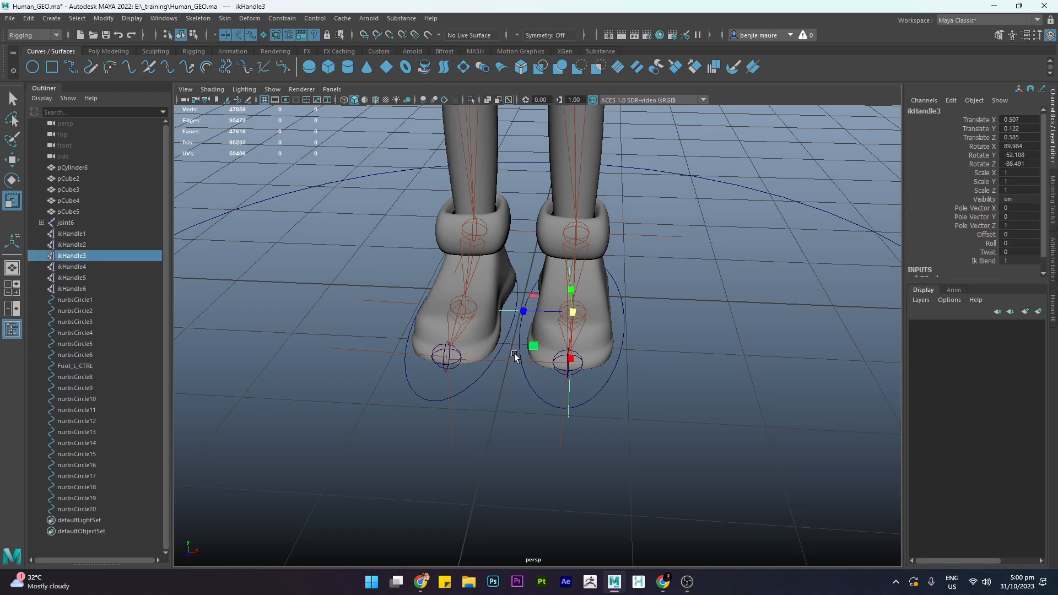
left_click(506, 360)
left_click(648, 240)
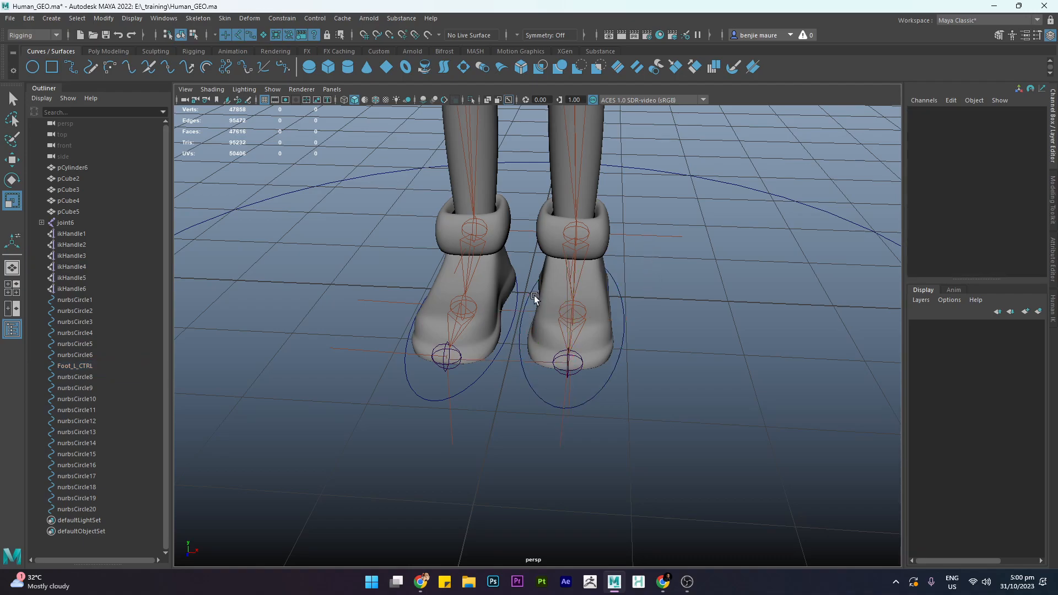
left_click(508, 360)
left_click(617, 258)
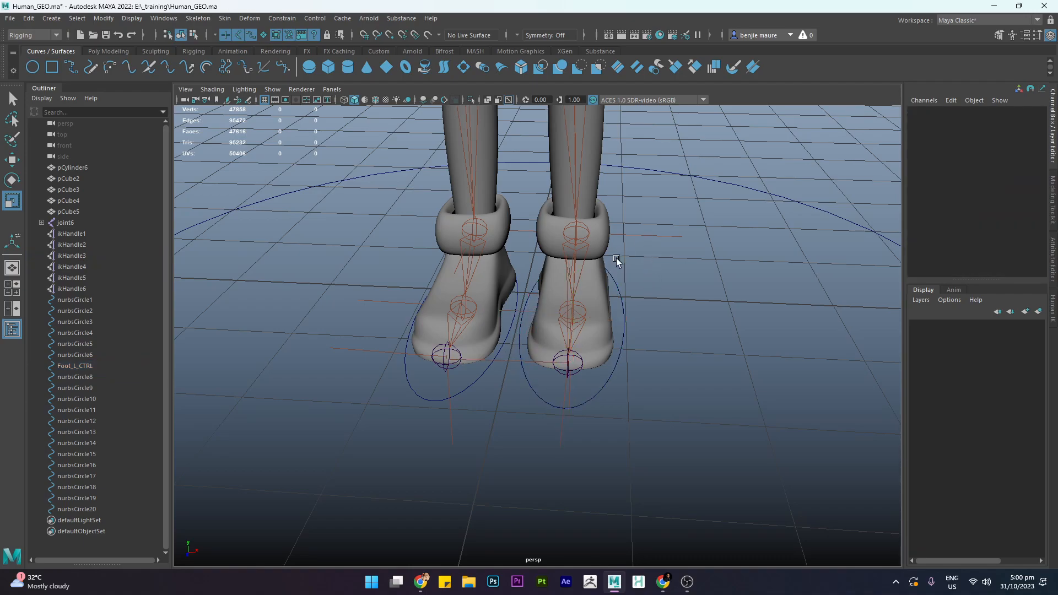
left_click(639, 236)
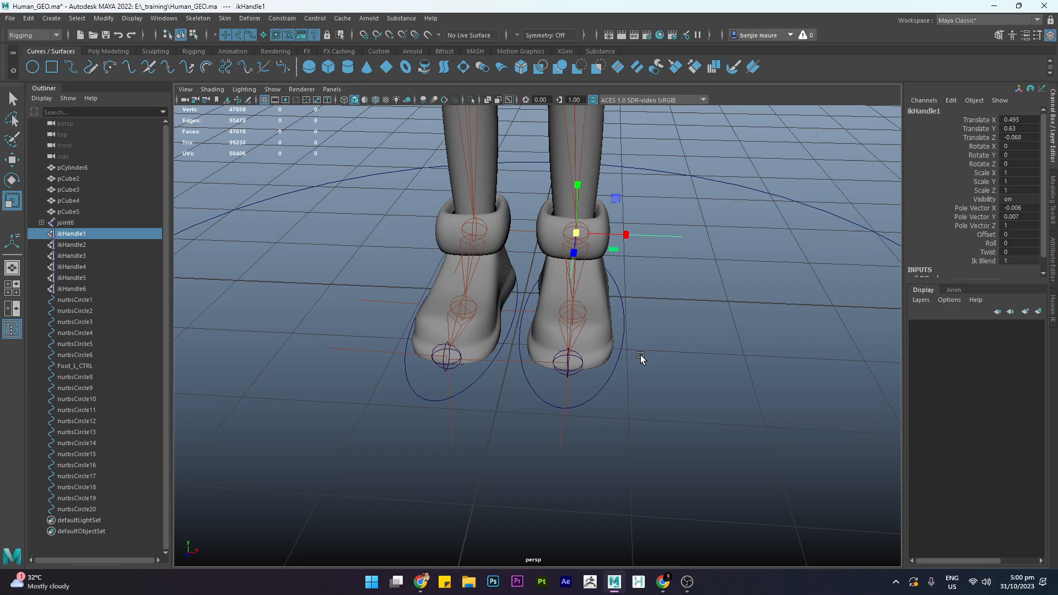
left_click(620, 315)
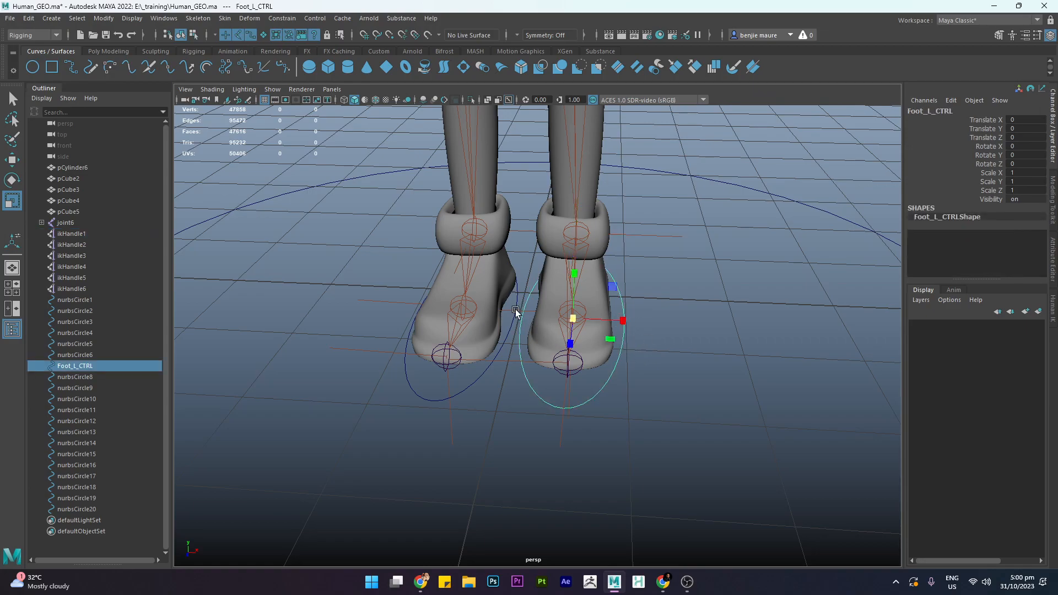
Step: Parent the left foot's IK handles ikHandle1, ikHandle3 and ikHandle4 under Foot_L_CTRL
left_click(661, 237)
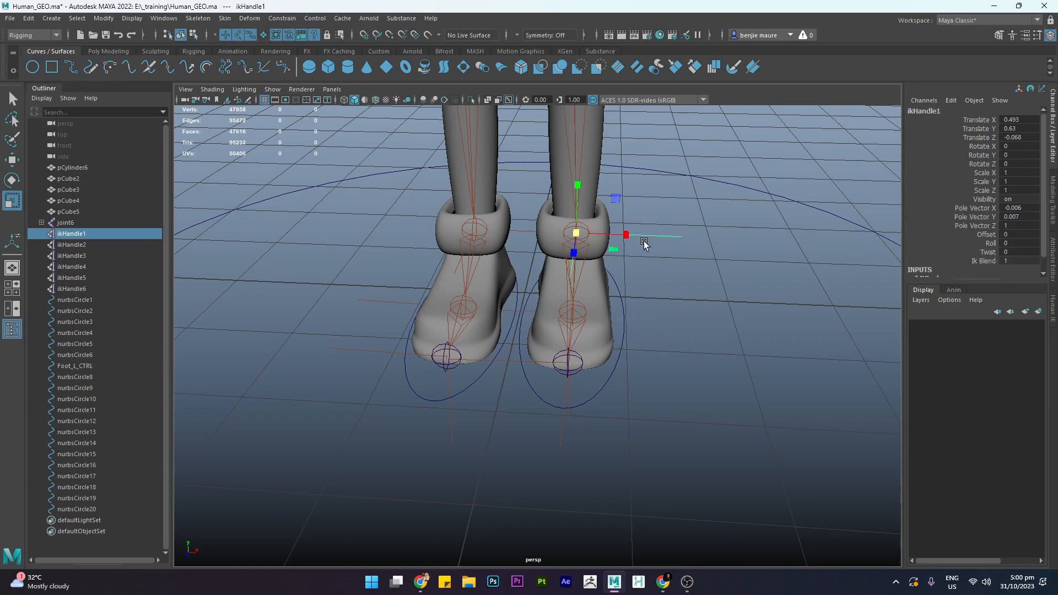
left_click(529, 310, "shift")
left_click(511, 360, "shift")
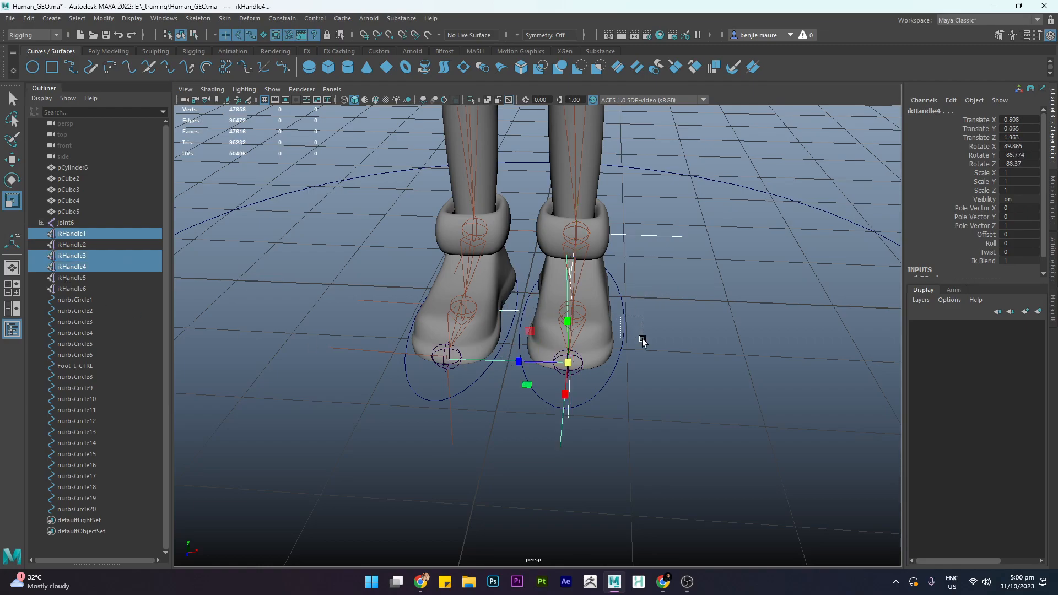
left_click(620, 316, "shift")
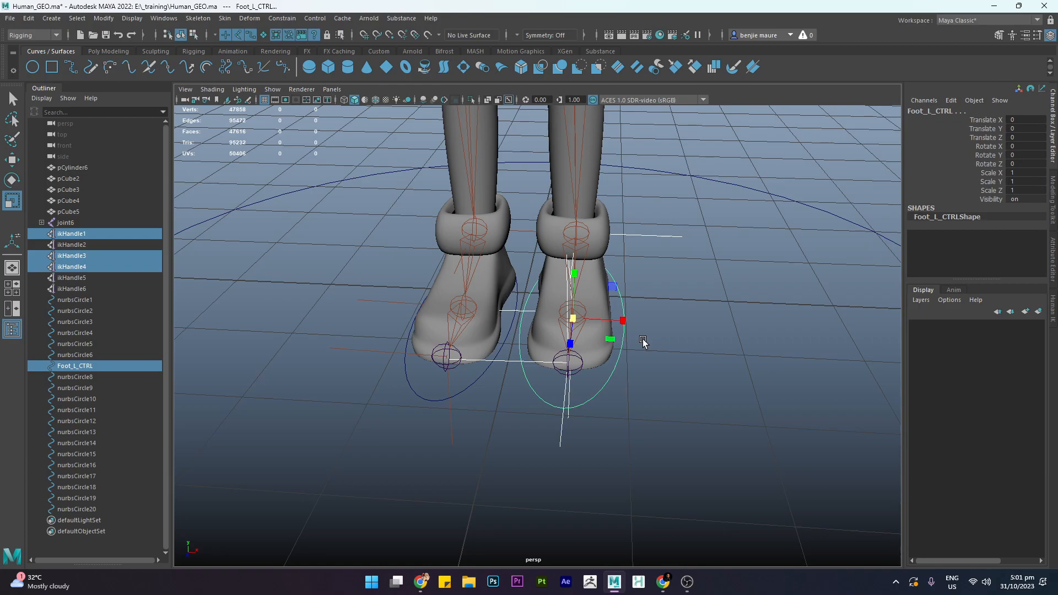
key("p")
Step: Test Foot_L_CTRL by moving it slightly off the ground to check how the left foot follows
left_click(641, 342)
left_click(622, 333)
left_click_drag(687, 366, 752, 405, "alt")
left_click(760, 408)
left_click(755, 406)
key("w")
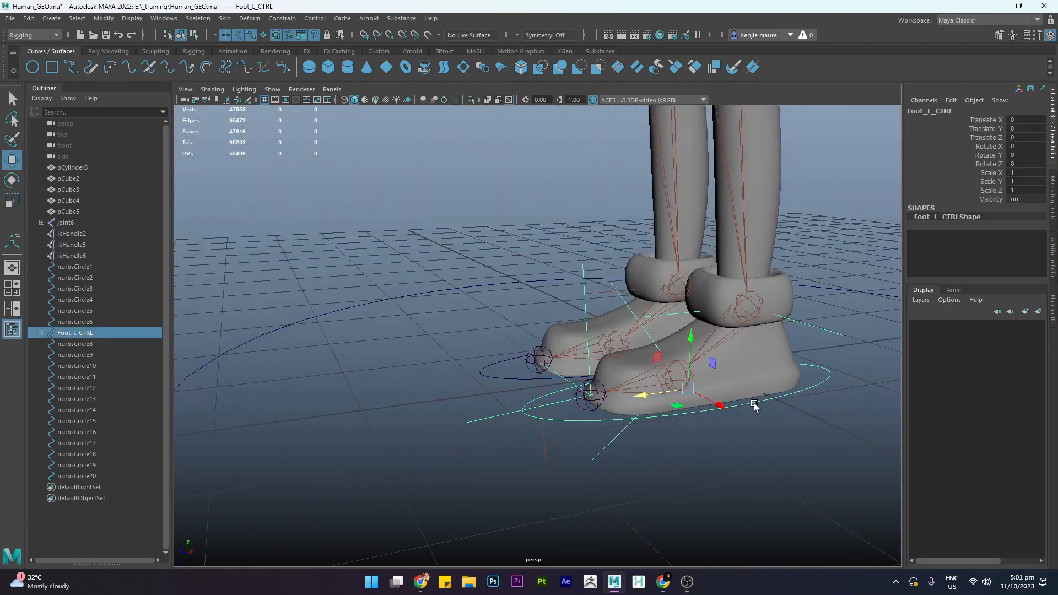
right_click_drag(755, 404, 707, 418, "alt")
left_click_drag(706, 419, 721, 416, "alt")
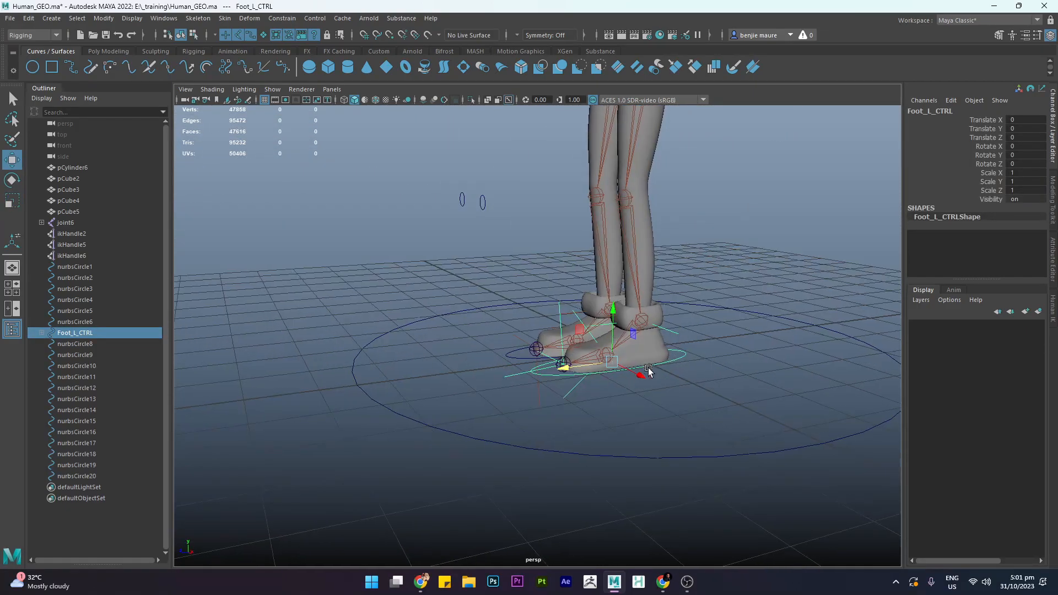
left_click_drag(614, 387, 639, 408, "alt")
mouse_move(608, 351)
left_mouse_down()
mouse_move(625, 333)
mouse_move(579, 309)
mouse_move(618, 330)
mouse_move(532, 331)
mouse_move(599, 274)
mouse_move(612, 298)
mouse_move(601, 343)
left_mouse_up()
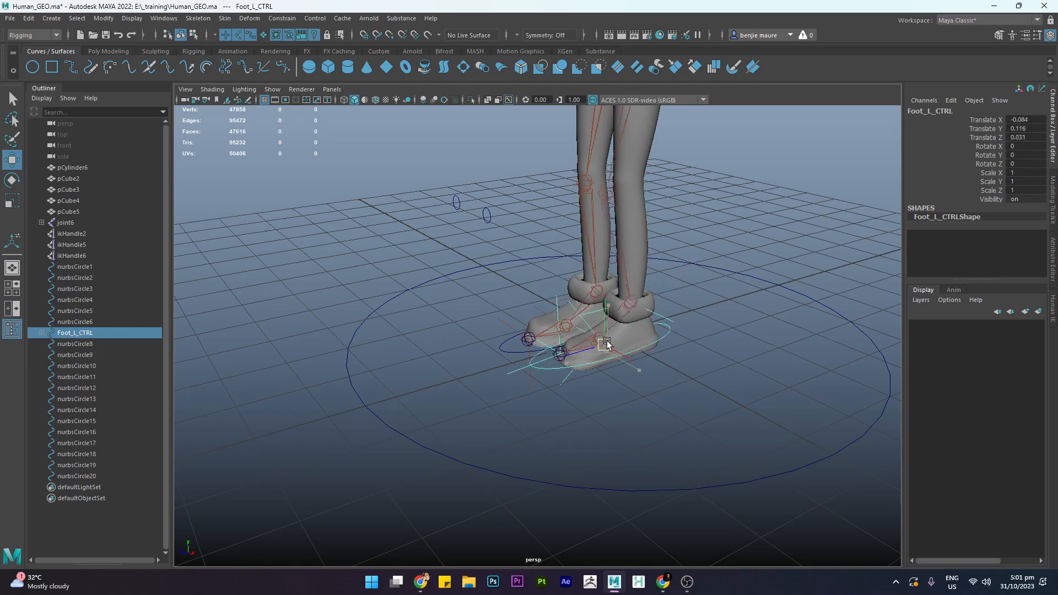
left_click(675, 396)
Step: Rename nurbsCircle8, the circle around the character's right foot, to Foot_R_CTRL
left_click_drag(529, 391, 673, 392, "alt")
scroll(510, 430, "up", 3)
left_click_drag(510, 430, 461, 425, "alt")
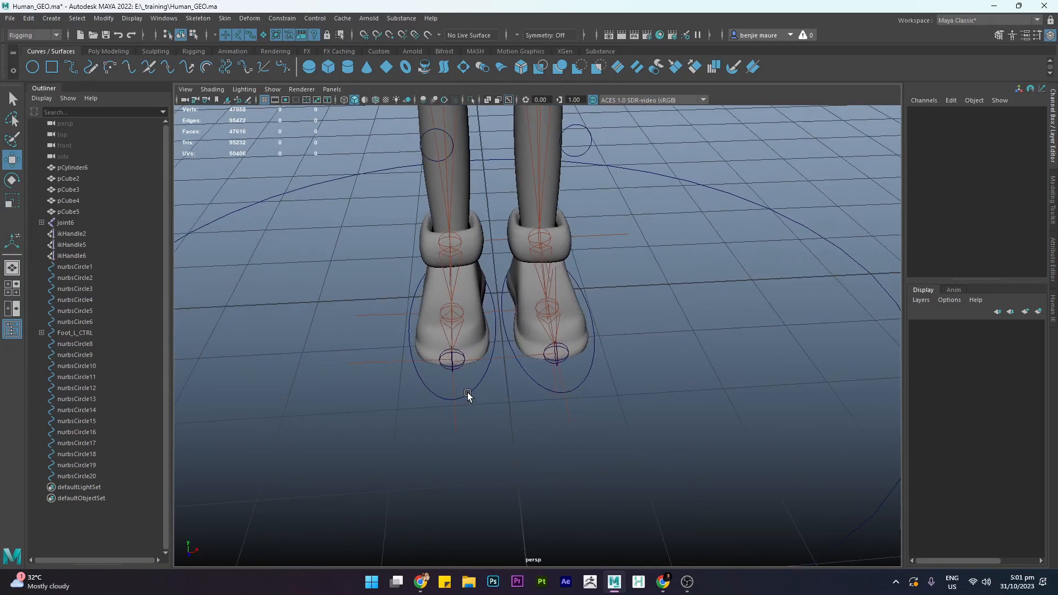
left_click(474, 393)
double_click(79, 346)
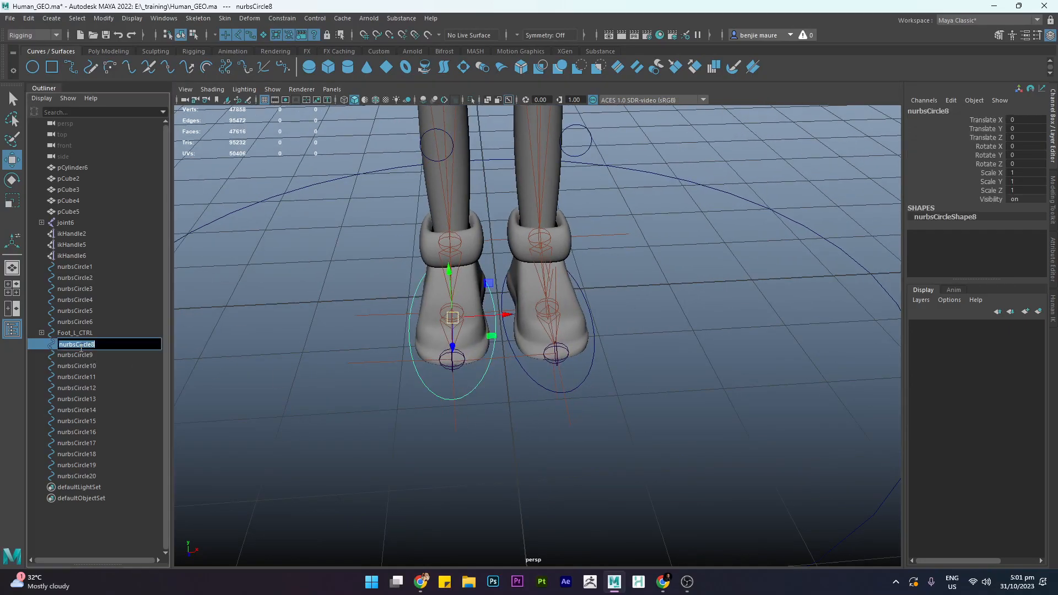
type("Foot_R_CTRL")
key("Return")
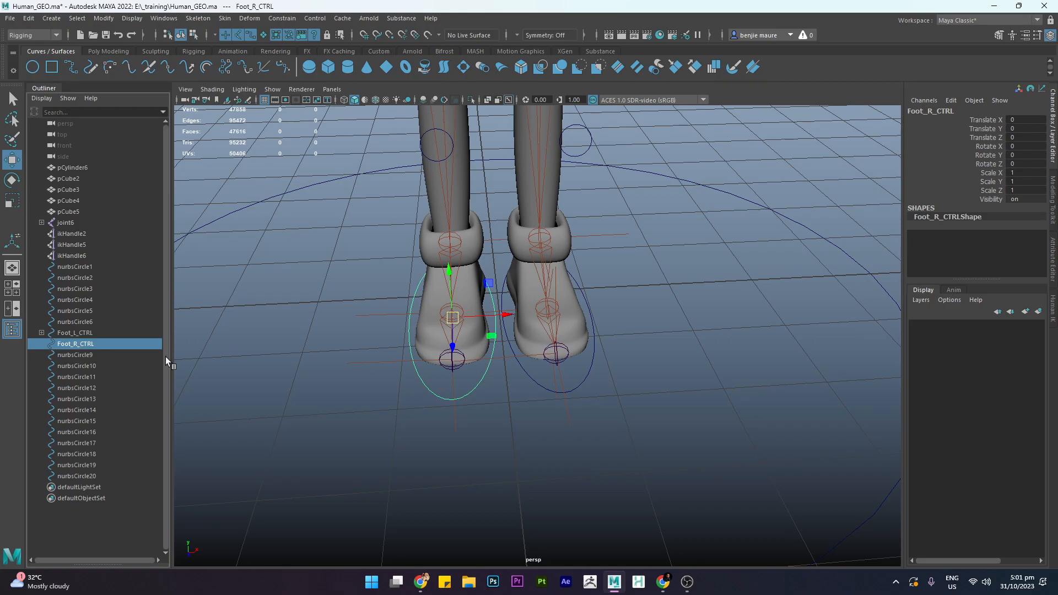
Step: Parent the right foot's IK handles ikHandle2, ikHandle5 and ikHandle6 under Foot_R_CTRL
left_click(288, 312)
left_click_drag(348, 312, 473, 360, "alt")
left_click(486, 322)
left_click_drag(338, 335, 400, 445, "shift")
key("q")
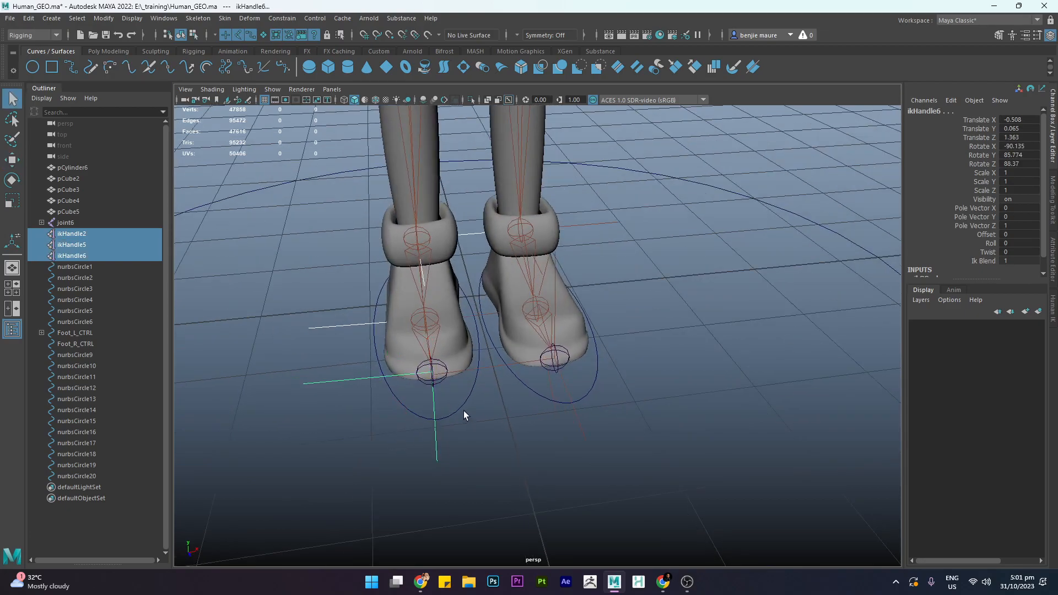
left_click(472, 416, "shift")
key("p")
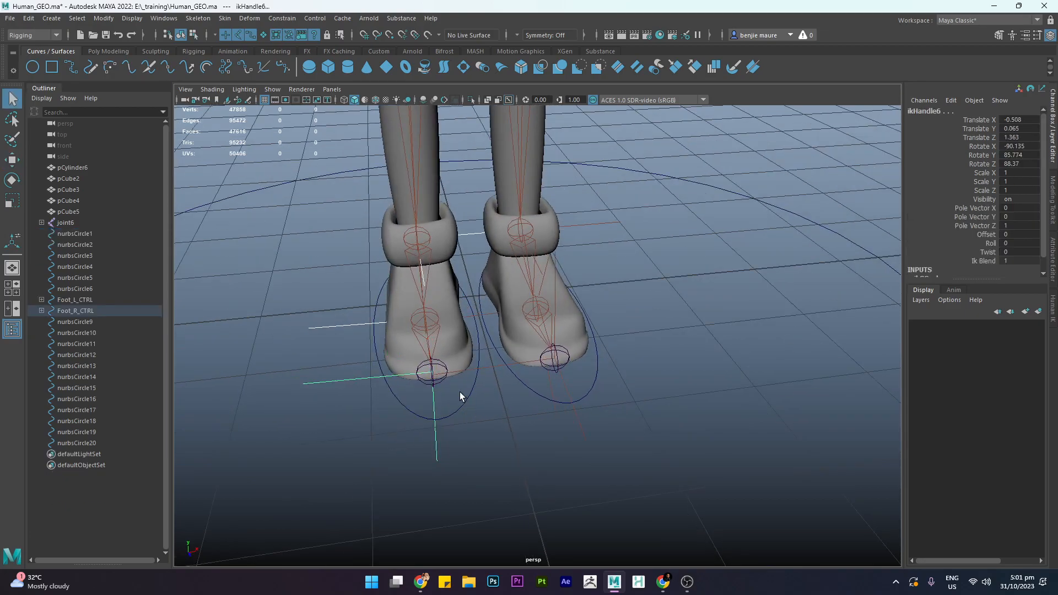
Step: Test Foot_R_CTRL by moving it to check how the right foot follows, and undo the move
left_click(459, 392)
key("w")
left_click_drag(406, 397, 382, 379, "alt")
key("ctrl+z")
scroll(482, 415, "down", 5)
left_click_drag(481, 416, 546, 433, "alt")
left_click_drag(477, 366, 447, 334)
key("ctrl+z")
Step: Rename nurbsCircle19, the small circle in front of the character's left knee, to Knee_L_CTRL
left_click_drag(610, 366, 600, 225, "alt")
middle_click_drag(600, 225, 597, 300, "alt")
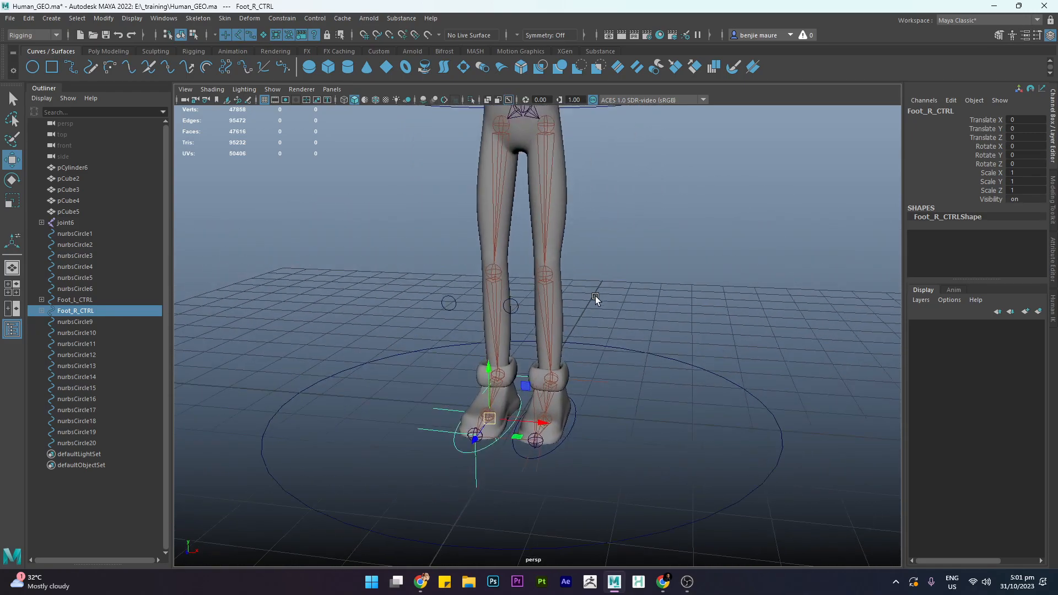
left_click(602, 300)
left_click(516, 310)
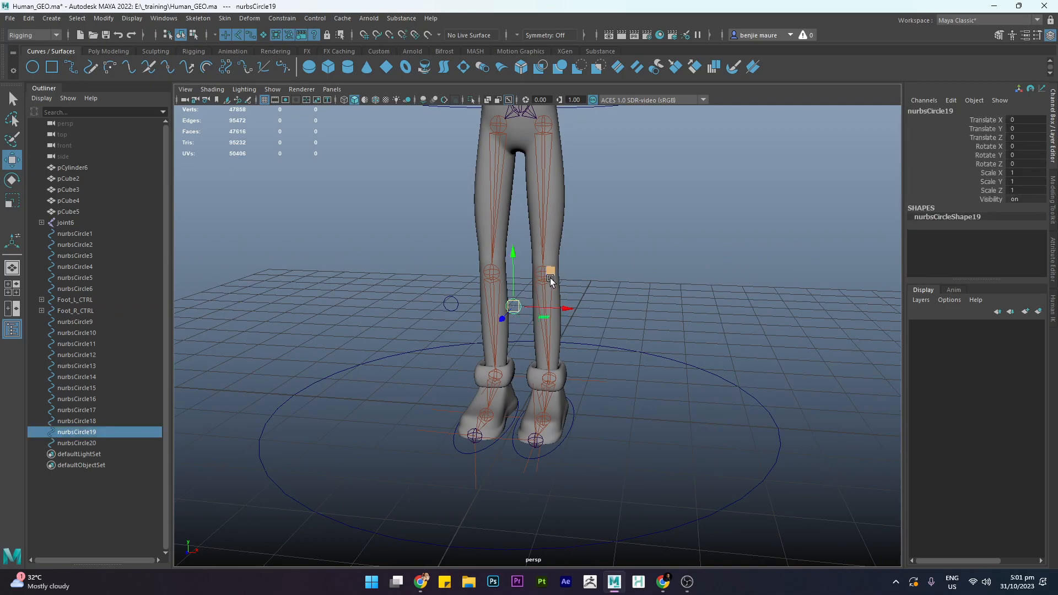
left_click(682, 298)
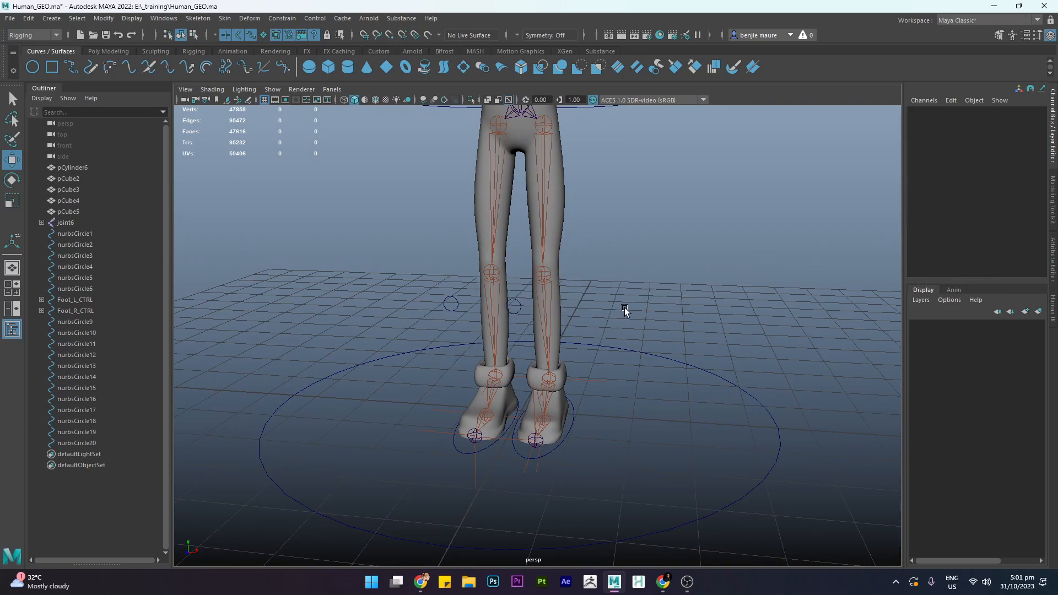
left_click(514, 300)
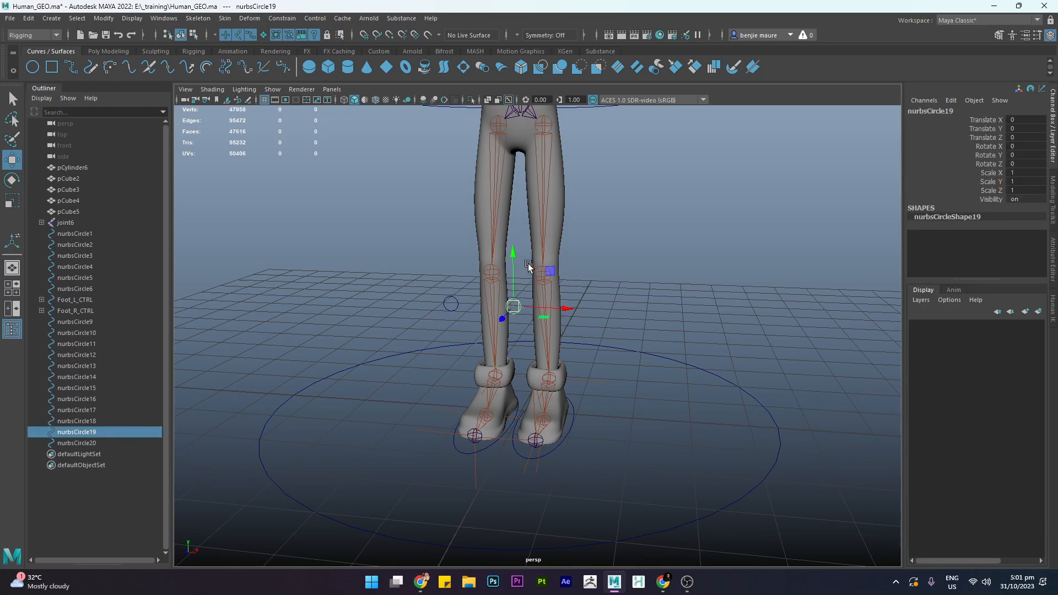
left_click(571, 322)
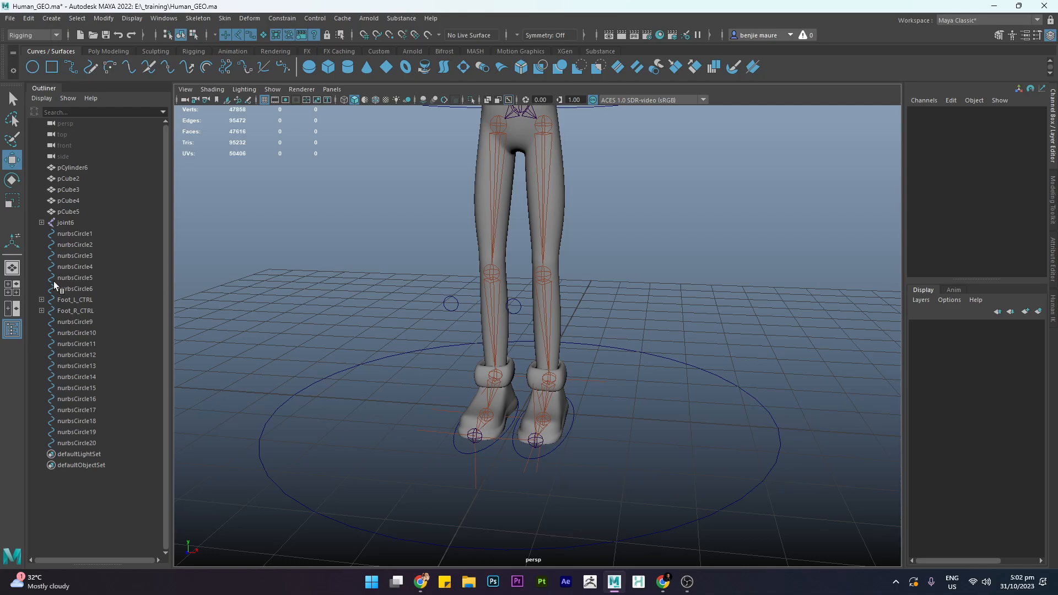
left_click_drag(516, 292, 515, 321)
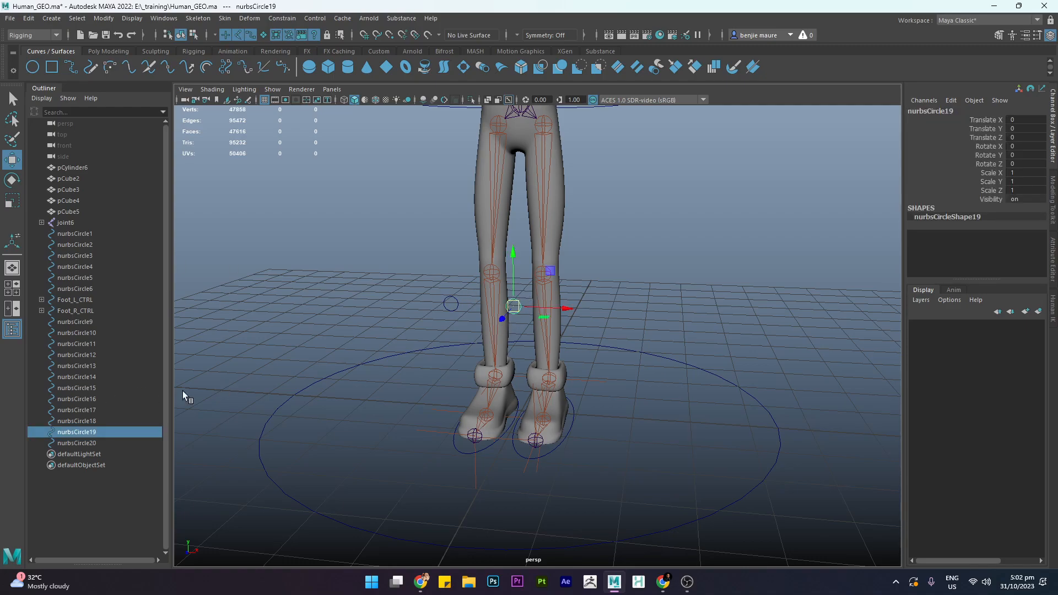
double_click(90, 433)
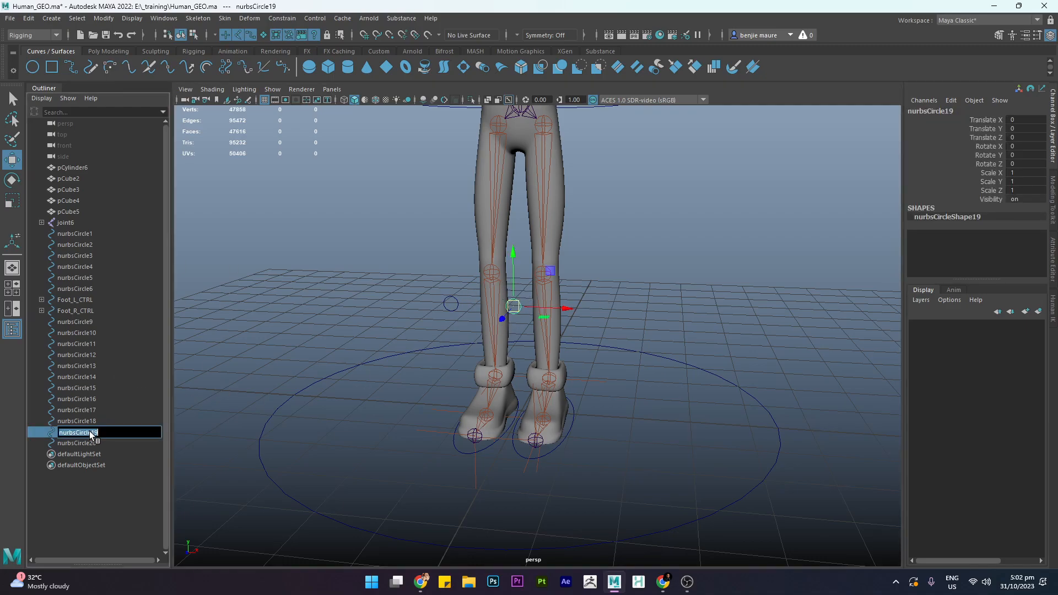
type("Knee_L_CTRL")
key("Return")
Step: Rename nurbsCircle20, the small circle in front of the character's right knee, to Knee_R_CTRL
left_click(445, 303)
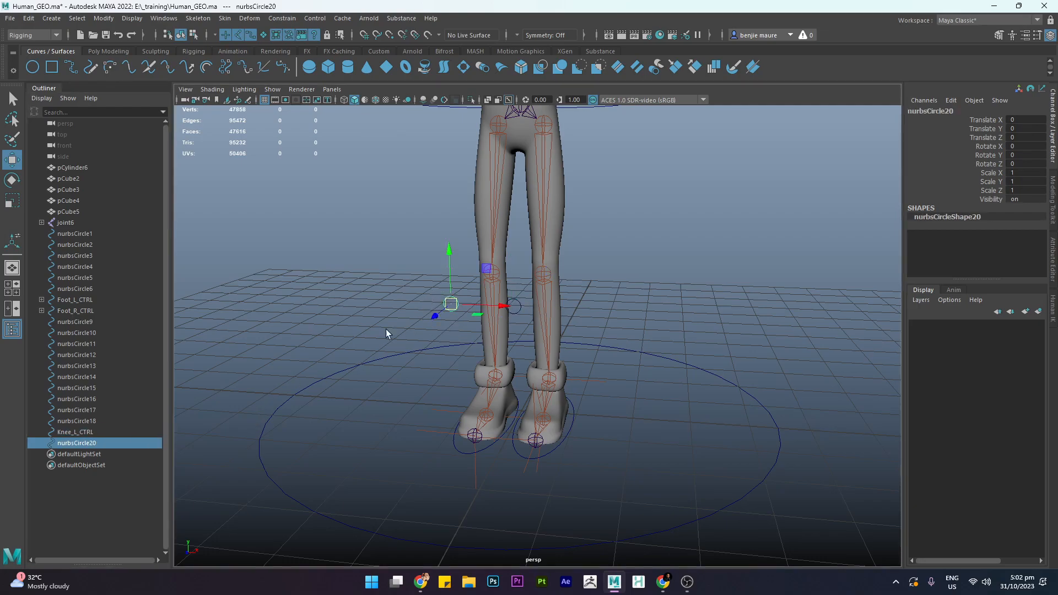
double_click(81, 444)
type("K")
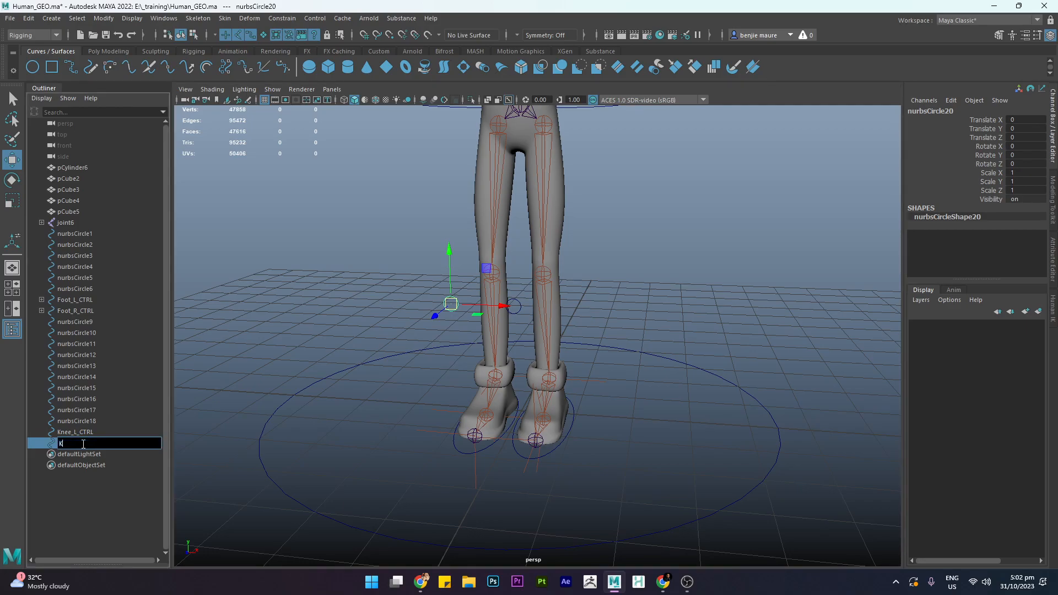
type("nee_R_CTRL")
key("Return")
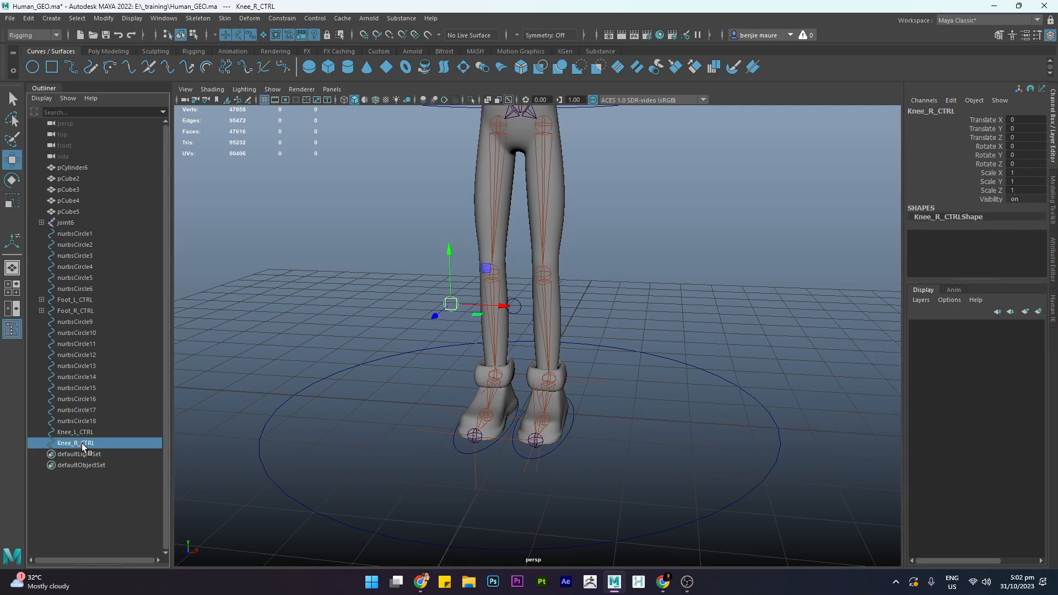
Step: Detach the Constrain command list into a floating window so that its constraints stay at hand
left_click(739, 309)
left_click_drag(733, 280, 698, 276, "alt")
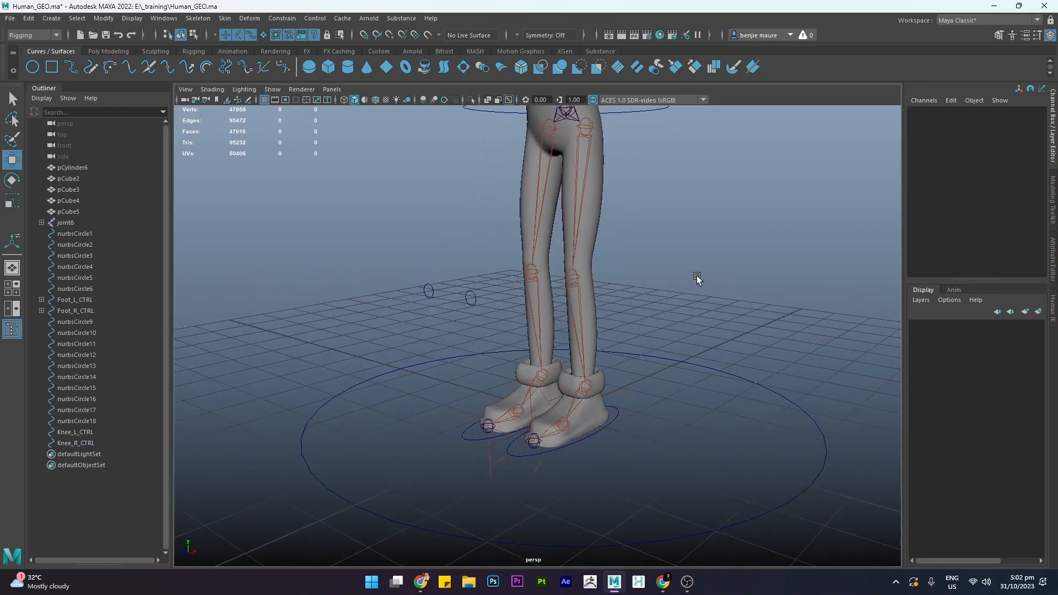
left_click(273, 21)
left_click(292, 31)
left_click_drag(312, 18, 170, 106)
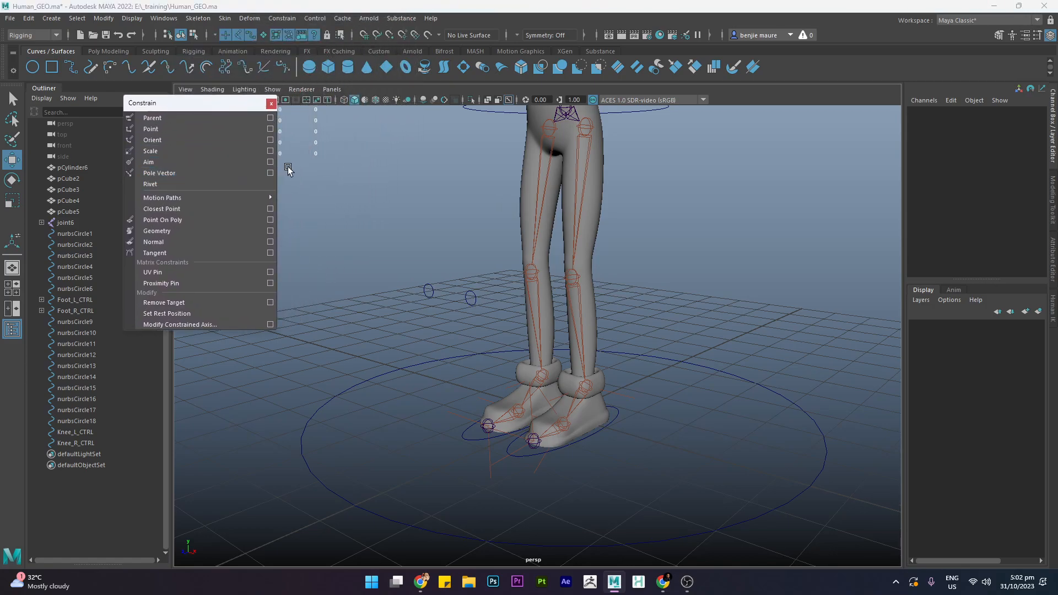
left_click(271, 173)
left_click(350, 40)
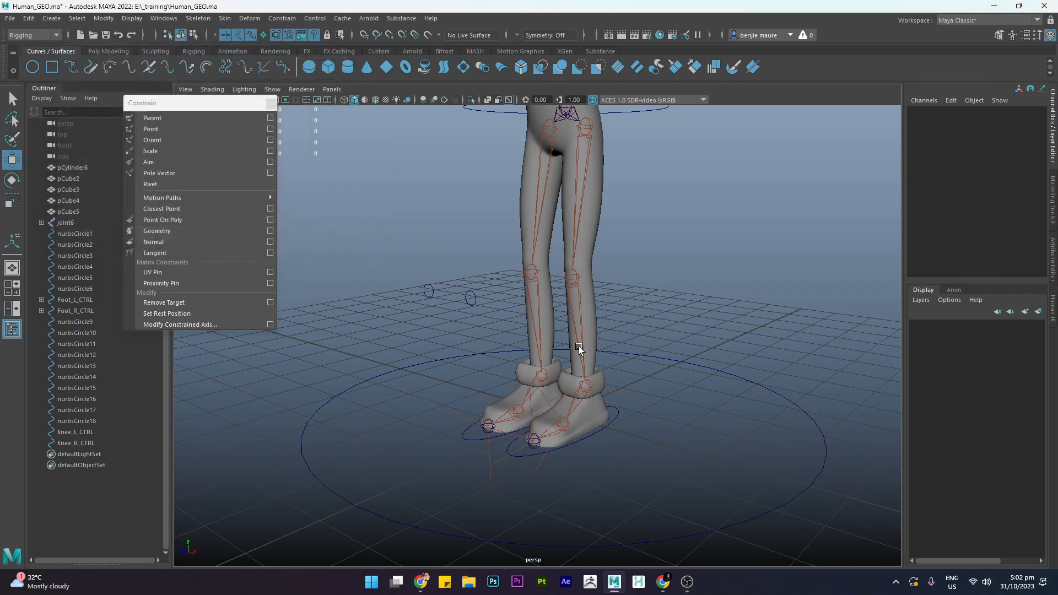
Step: Examine Knee_L_CTRL and the left ankle's ikHandle1 as the two objects that a pole vector constraint links
right_click_drag(534, 318, 560, 312, "alt")
left_click_drag(579, 337, 632, 418, "alt")
scroll(619, 357, "up", 2)
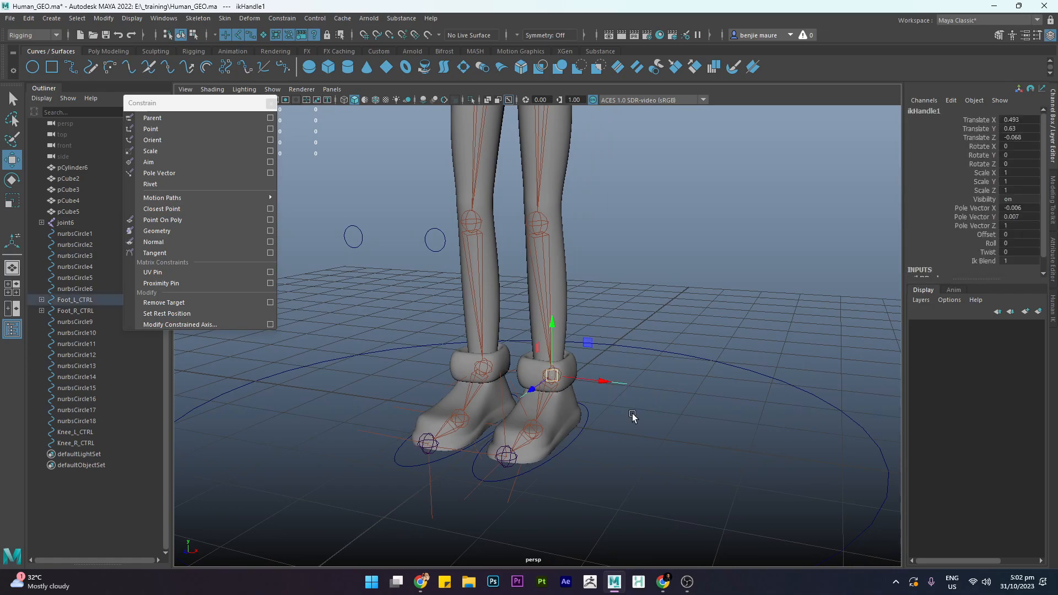
left_click(449, 267)
left_click_drag(405, 218, 436, 264)
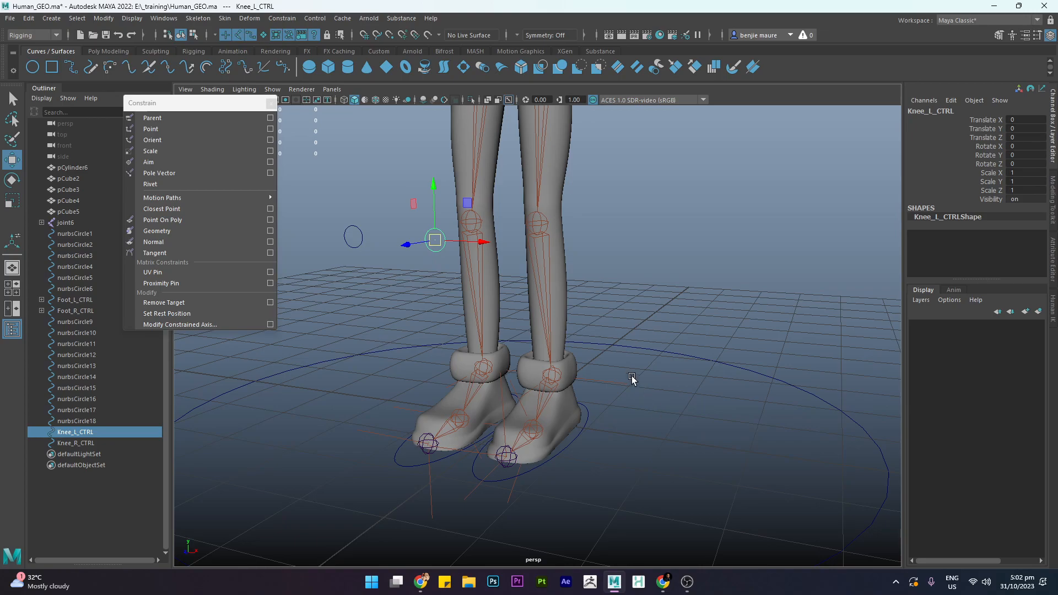
left_click(618, 420, "shift")
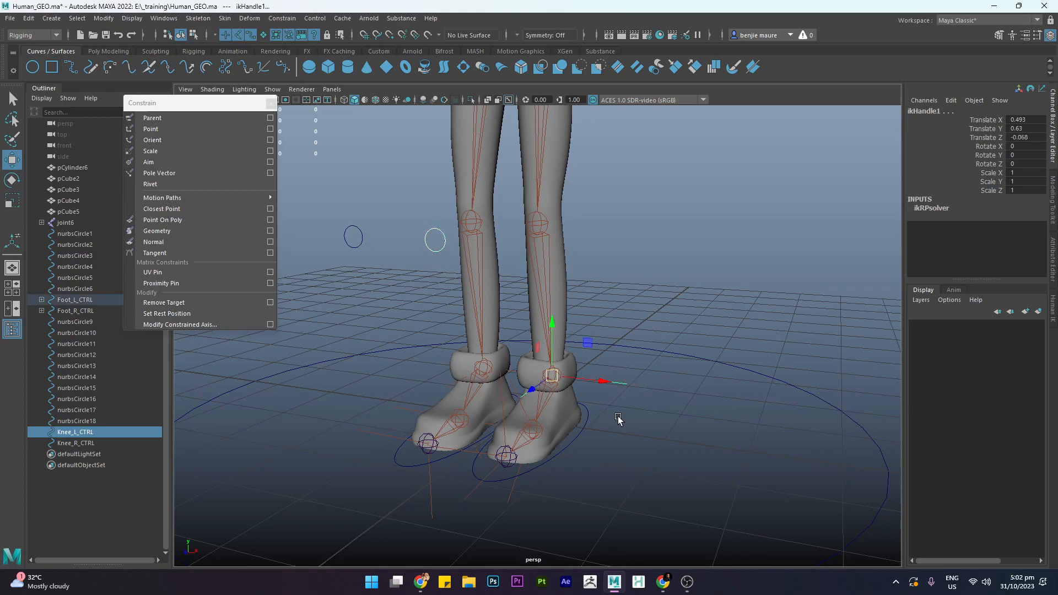
left_click_drag(416, 210, 448, 278)
middle_click_drag(651, 419, 545, 348, "alt")
right_click_drag(546, 347, 587, 384, "alt")
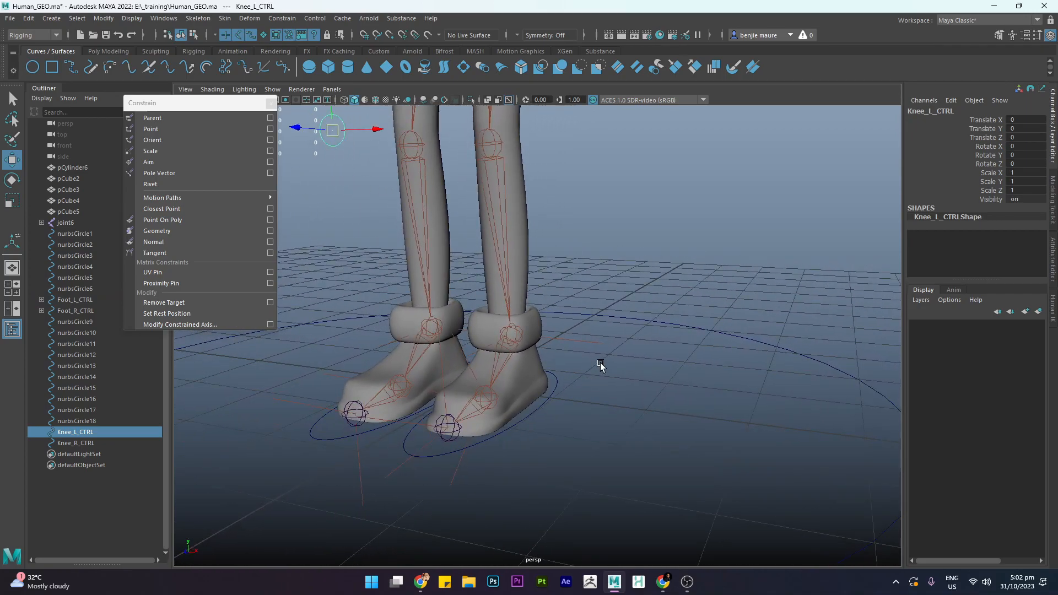
left_click_drag(599, 363, 603, 374, "alt")
left_click_drag(564, 317, 584, 357)
middle_click_drag(536, 297, 538, 374, "alt")
scroll(538, 379, "down", 3)
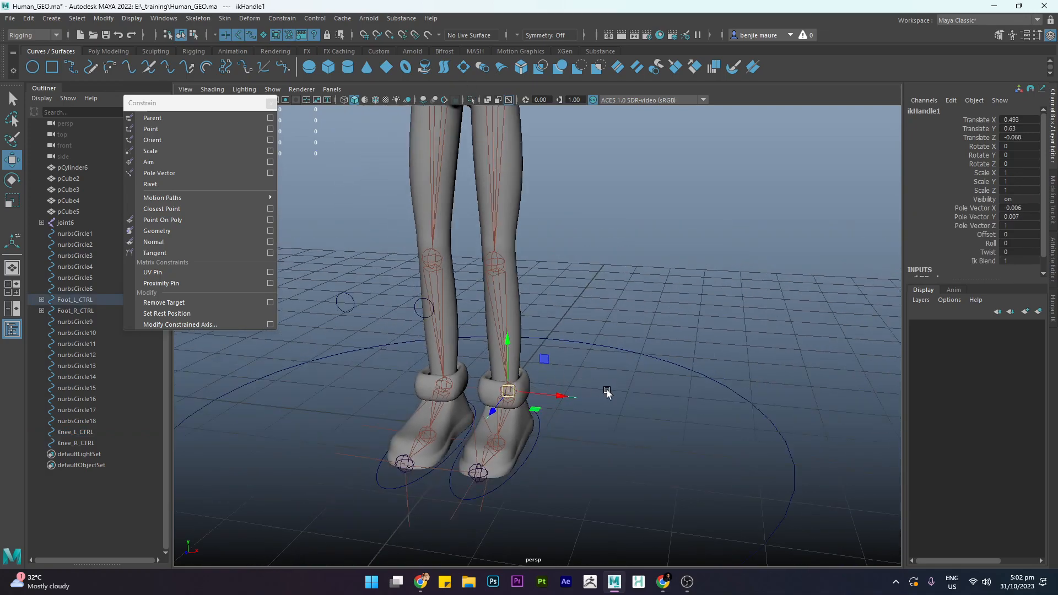
left_click(585, 391)
left_click_drag(610, 431, 568, 428, "alt")
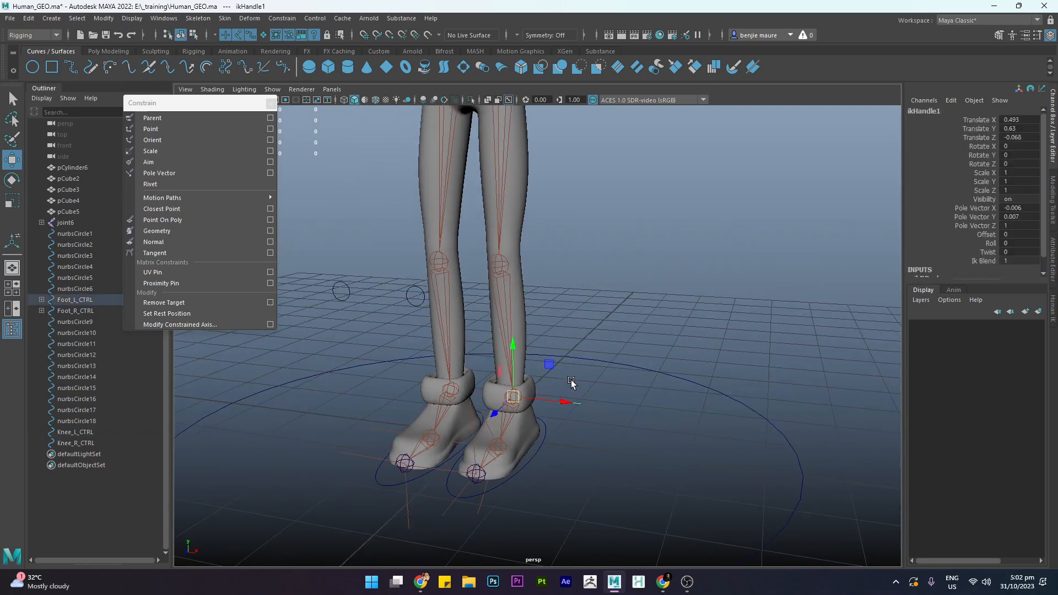
Step: Apply a Pole Vector constraint from Knee_L_CTRL to the left leg's ikHandle1
left_click(416, 296)
left_click_drag(416, 336, 402, 328, "alt")
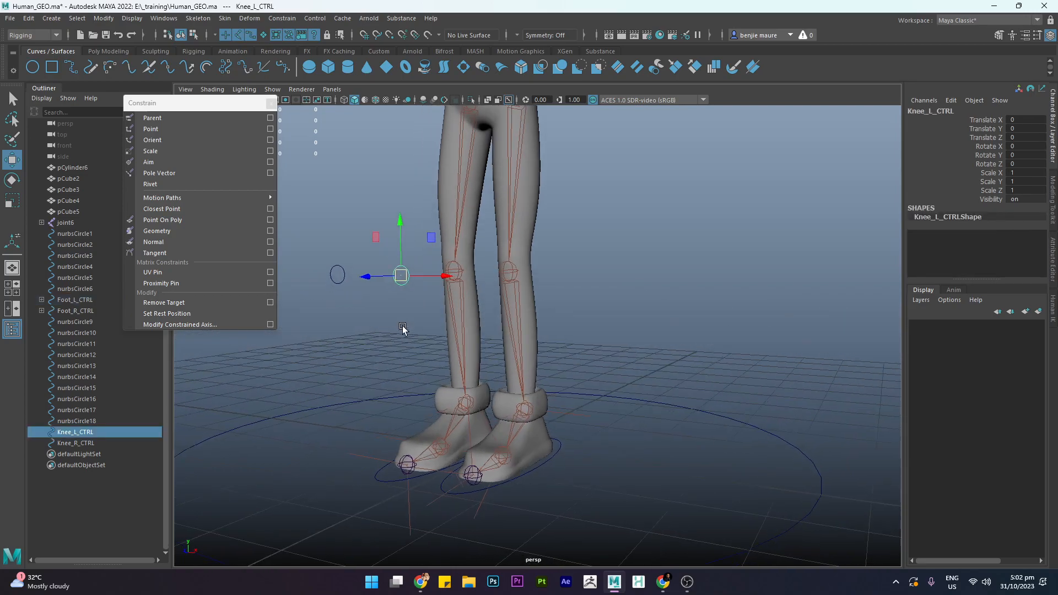
left_click(575, 415, "shift")
mouse_move(582, 428)
left_mouse_down("alt")
mouse_move(529, 432)
mouse_move(583, 440)
left_mouse_up("alt")
left_click(175, 172)
left_click_drag(551, 265, 572, 276, "alt")
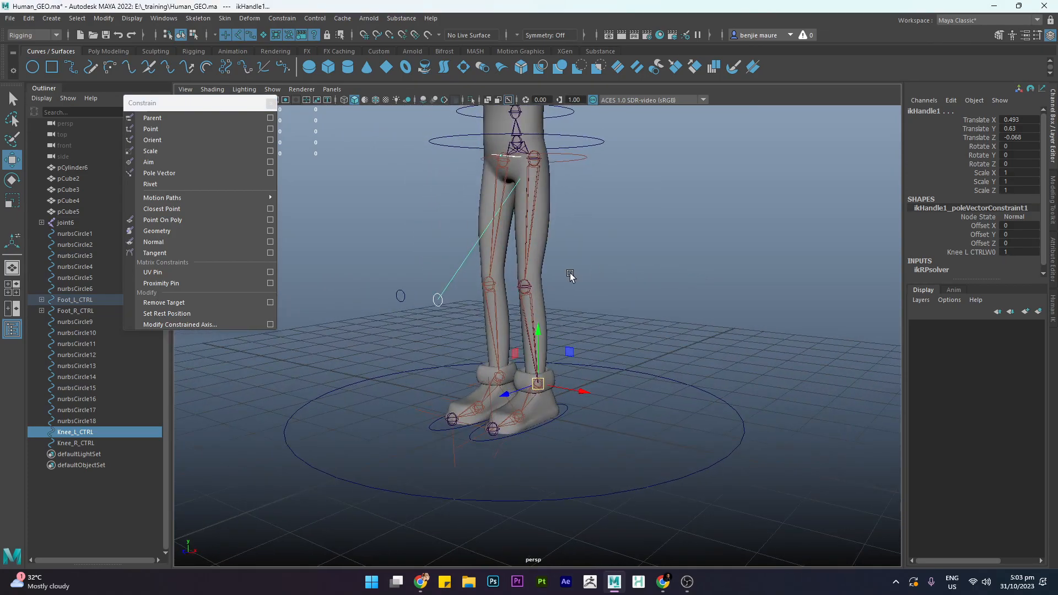
left_click_drag(498, 273, 535, 179, "alt")
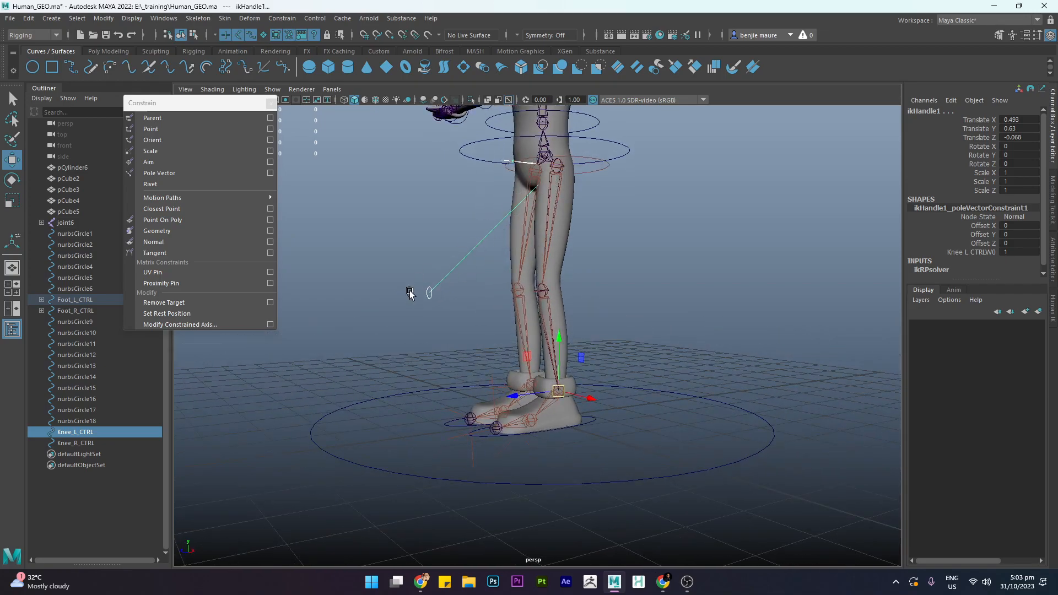
left_click_drag(414, 290, 441, 277, "alt")
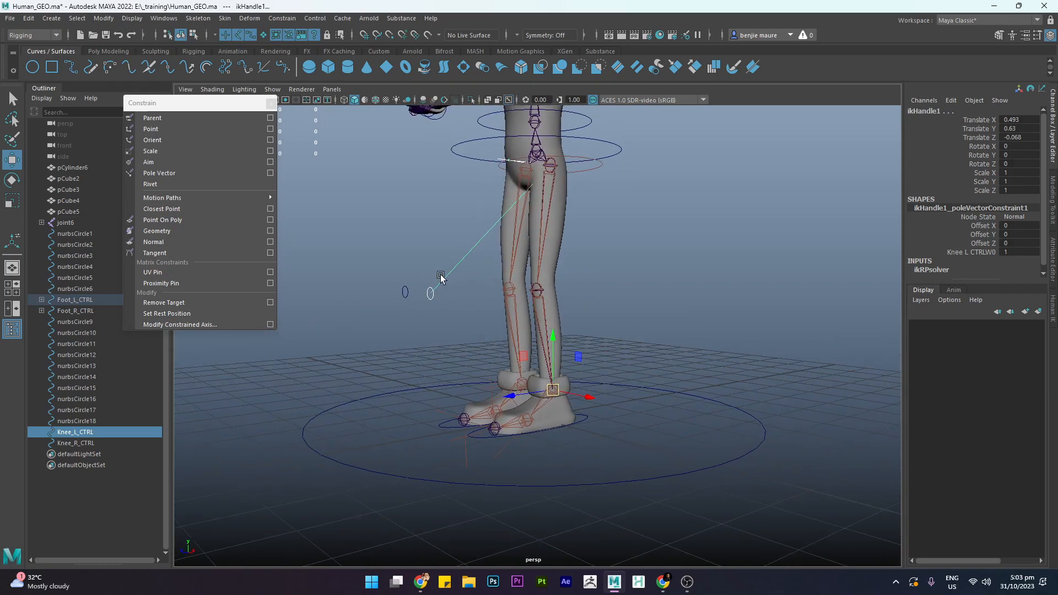
Step: Test Knee_L_CTRL by moving it to check how the left knee follows, and undo the move
left_click(677, 304)
left_click_drag(678, 302, 678, 328, "alt")
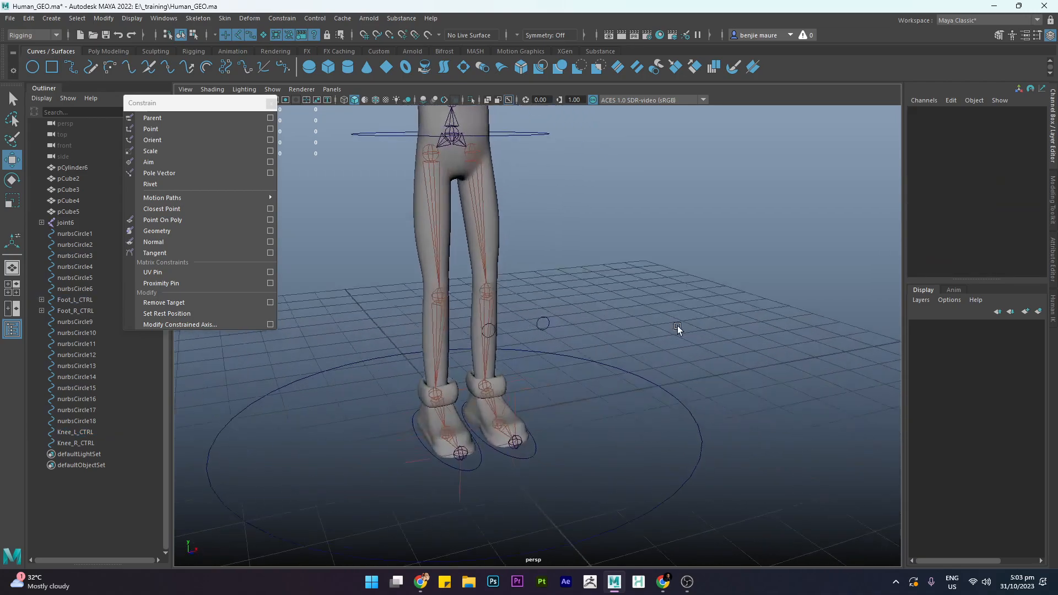
left_click_drag(538, 306, 557, 331)
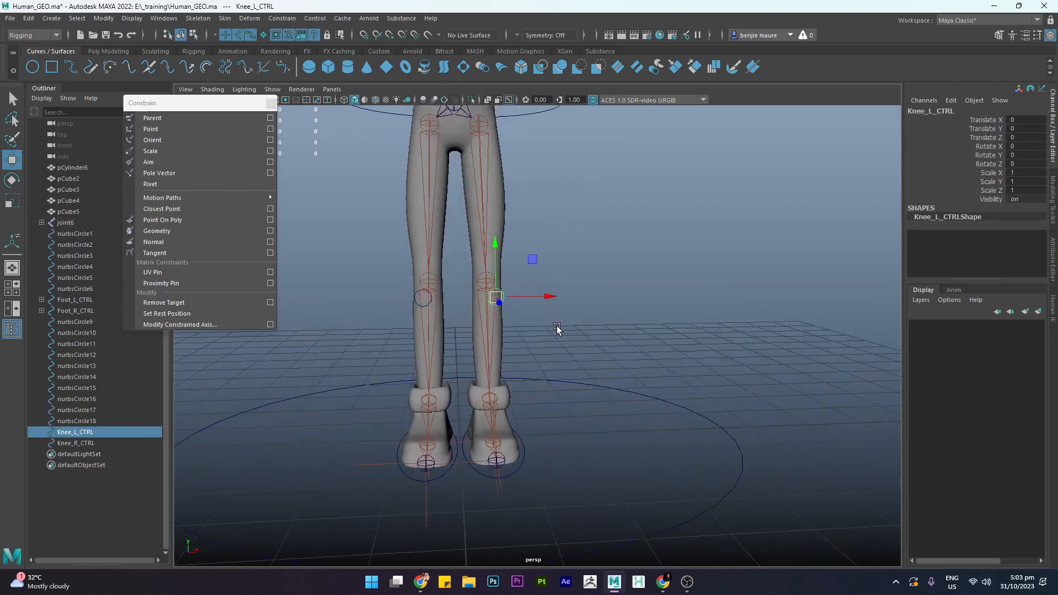
scroll(538, 320, "up", 3)
left_click_drag(496, 298, 499, 301, "alt")
mouse_move(587, 311)
left_mouse_down("alt")
mouse_move(481, 320)
mouse_move(614, 319)
mouse_move(440, 319)
mouse_move(661, 317)
mouse_move(596, 322)
left_mouse_up("alt")
key("ctrl+z")
mouse_move(704, 334)
left_mouse_down("alt")
mouse_move(656, 326)
mouse_move(709, 315)
left_mouse_up("alt")
left_click(709, 316)
left_click_drag(509, 316, 580, 316, "alt")
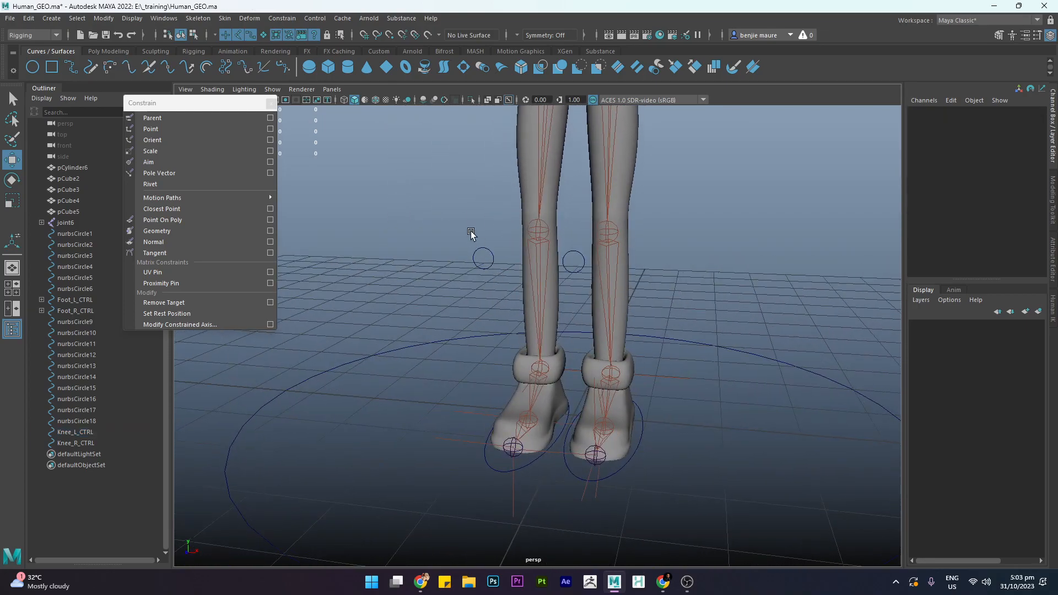
Step: Apply a Pole Vector constraint from Knee_R_CTRL to the right leg's ikHandle2
left_click(474, 258)
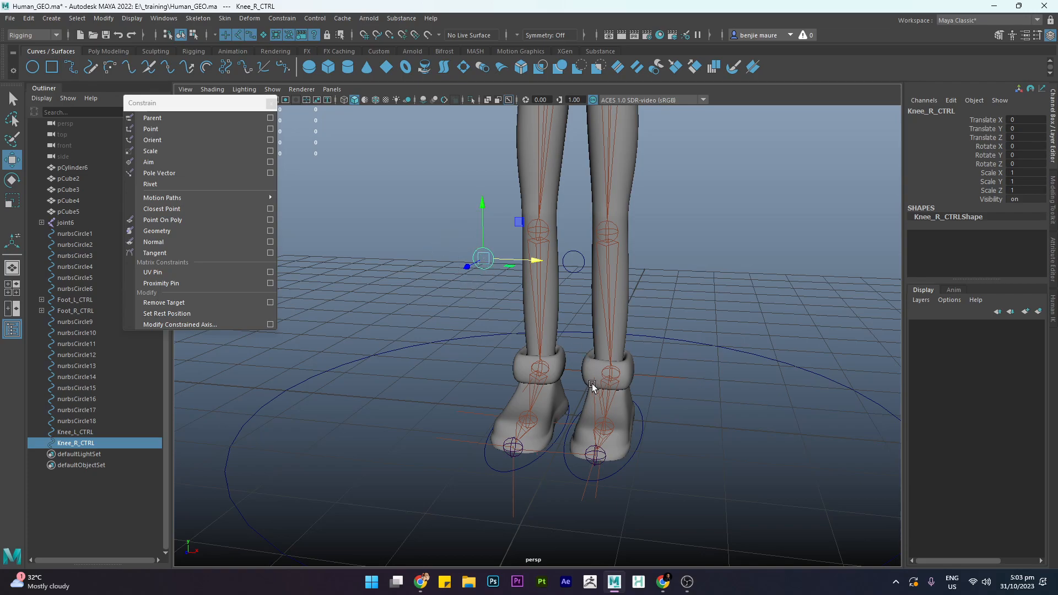
left_click_drag(567, 381, 559, 379, "alt")
left_click(565, 375, "shift")
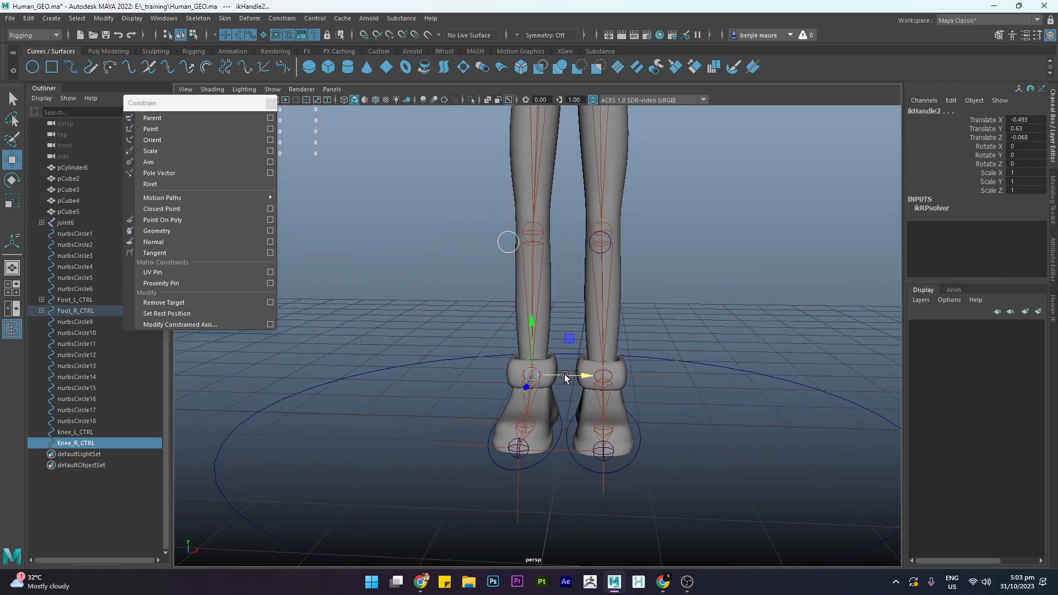
left_click_drag(513, 156, 524, 256, "alt")
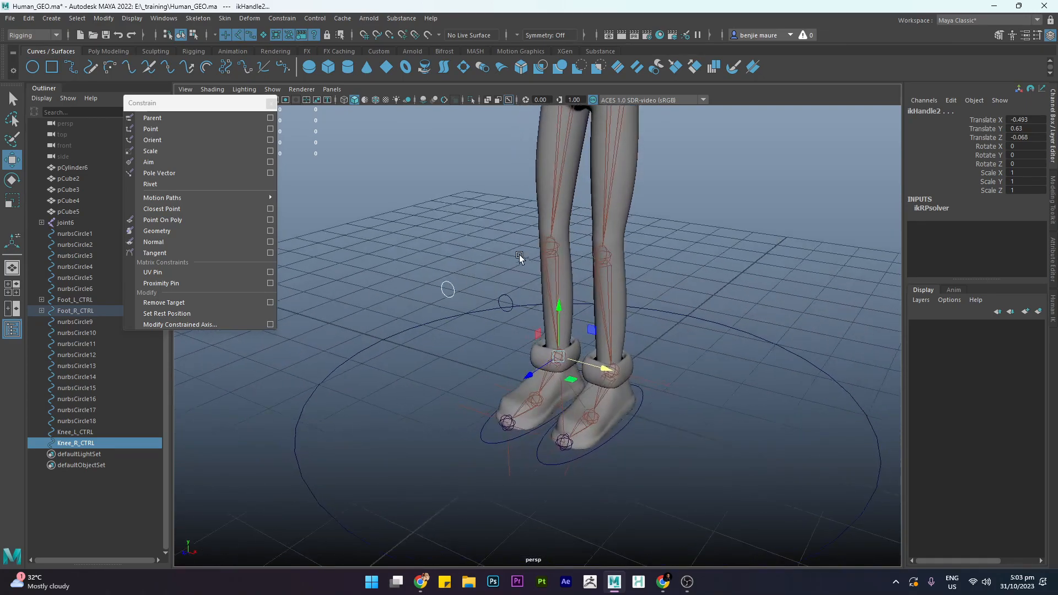
left_click(187, 173)
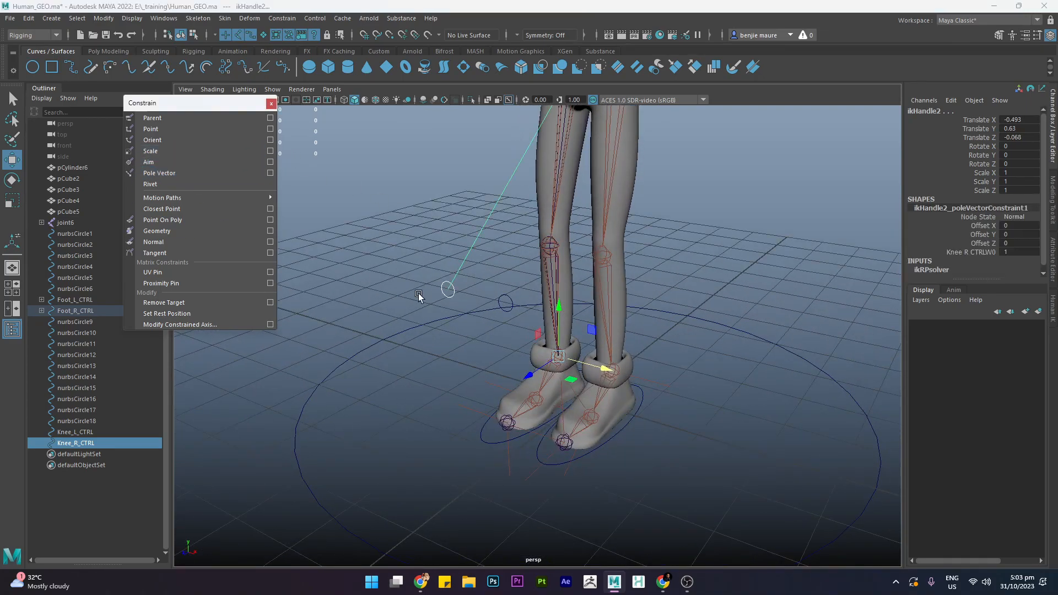
Step: Test Knee_R_CTRL by moving it to check how the right knee follows
left_click(440, 293)
left_click_drag(418, 264, 508, 312)
left_click_drag(508, 312, 584, 330, "alt")
left_click_drag(616, 288, 578, 284)
left_click_drag(772, 276, 578, 280, "alt")
left_click(716, 269)
scroll(716, 269, "down", 3)
Step: Parent Knee_L_CTRL under Foot_L_CTRL
left_click_drag(499, 218, 499, 219)
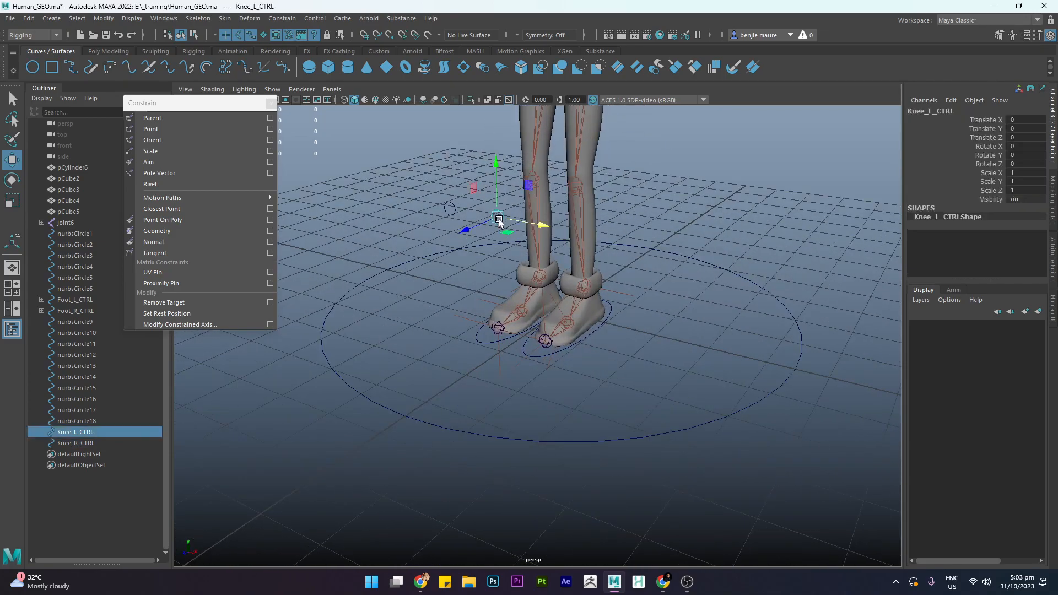
left_click_drag(511, 255, 513, 297, "alt")
left_click_drag(490, 256, 491, 255)
left_click(501, 215)
left_click_drag(501, 215, 485, 236)
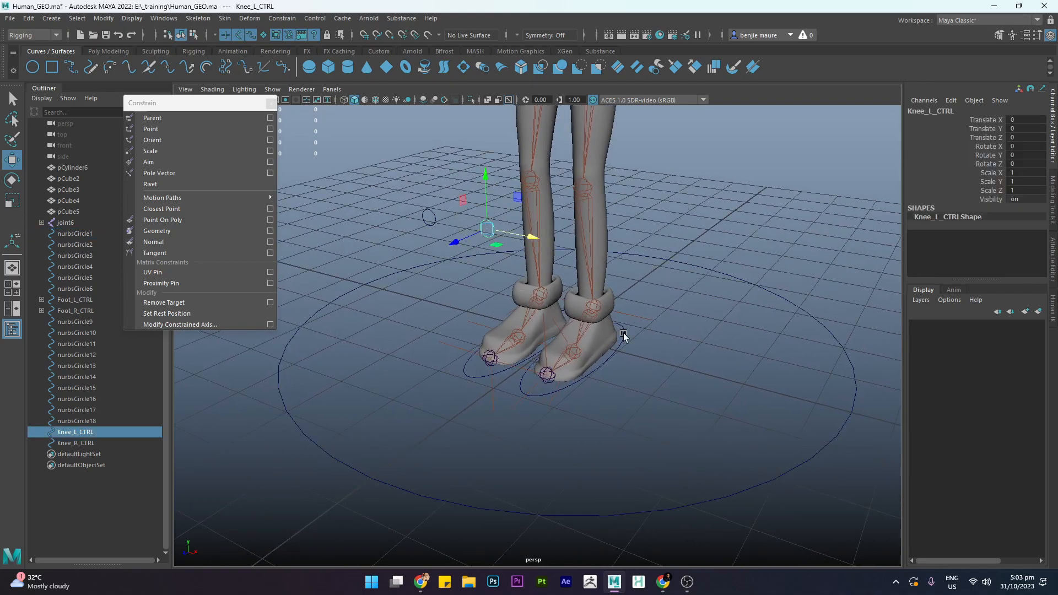
left_click(607, 360)
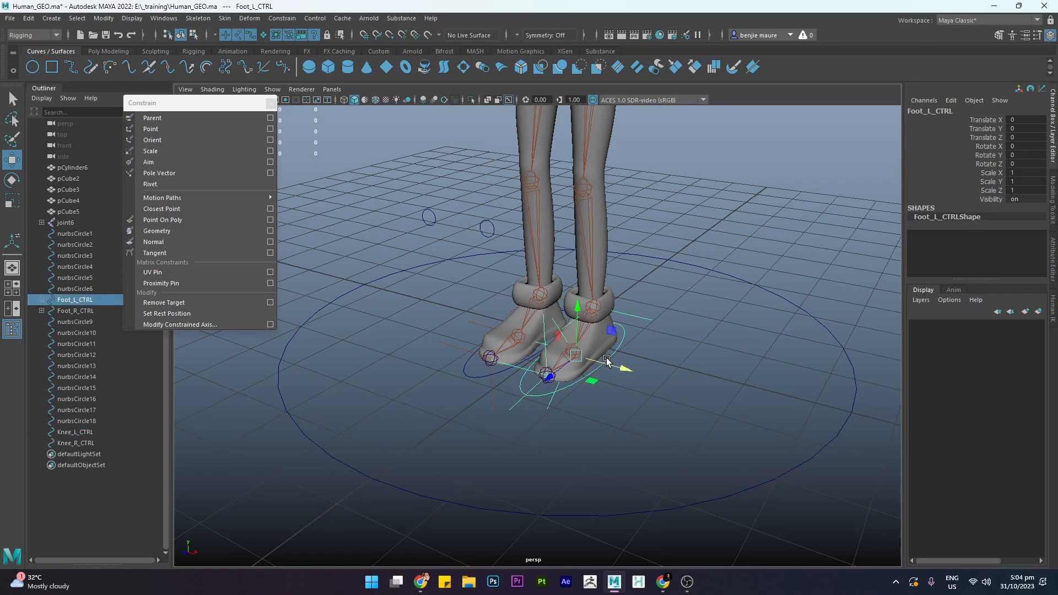
left_click_drag(485, 218, 497, 236)
left_click(776, 214)
key("q")
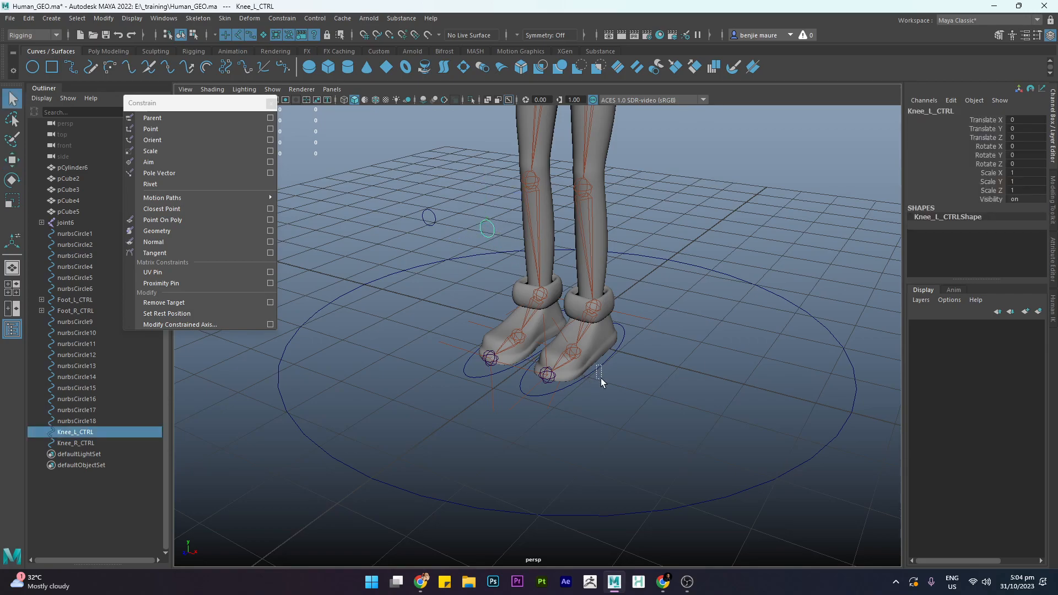
left_click_drag(600, 378, 600, 377, "shift")
key("p")
Step: Test Foot_L_CTRL by moving it to check that the left knee control follows, and undo the moves
left_click(616, 372)
left_click(606, 362)
key("w")
left_click_drag(605, 362, 503, 291, "alt")
left_click_drag(366, 147, 419, 150)
key("ctrl+z")
key("ctrl+z")
key("ctrl+z")
key("ctrl+z")
key("ctrl+z")
key("ctrl+z")
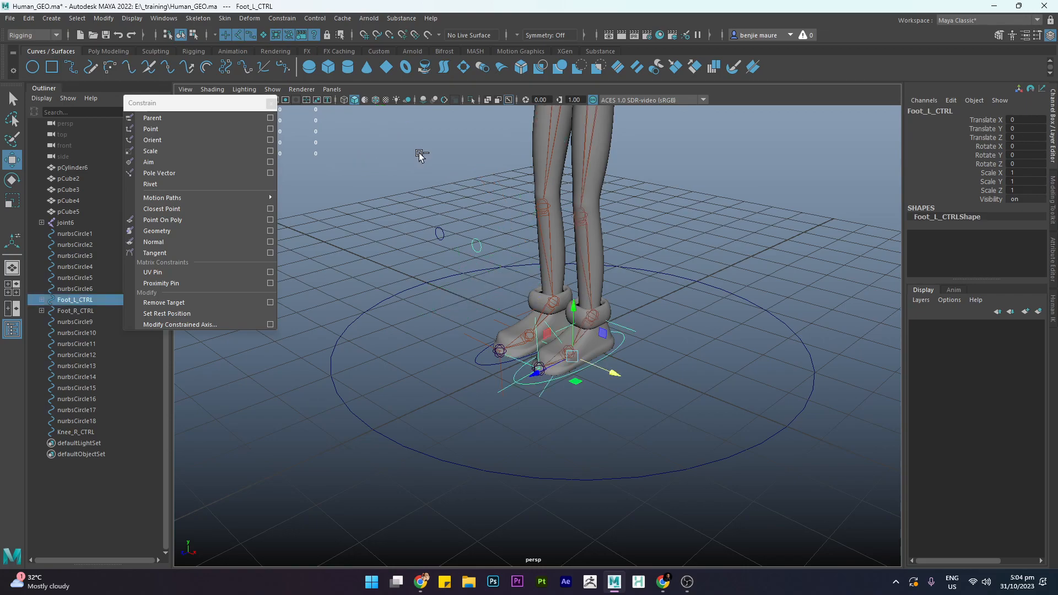
Step: Parent Knee_R_CTRL under Foot_R_CTRL
left_click(807, 298)
left_click_drag(806, 298, 516, 393, "alt")
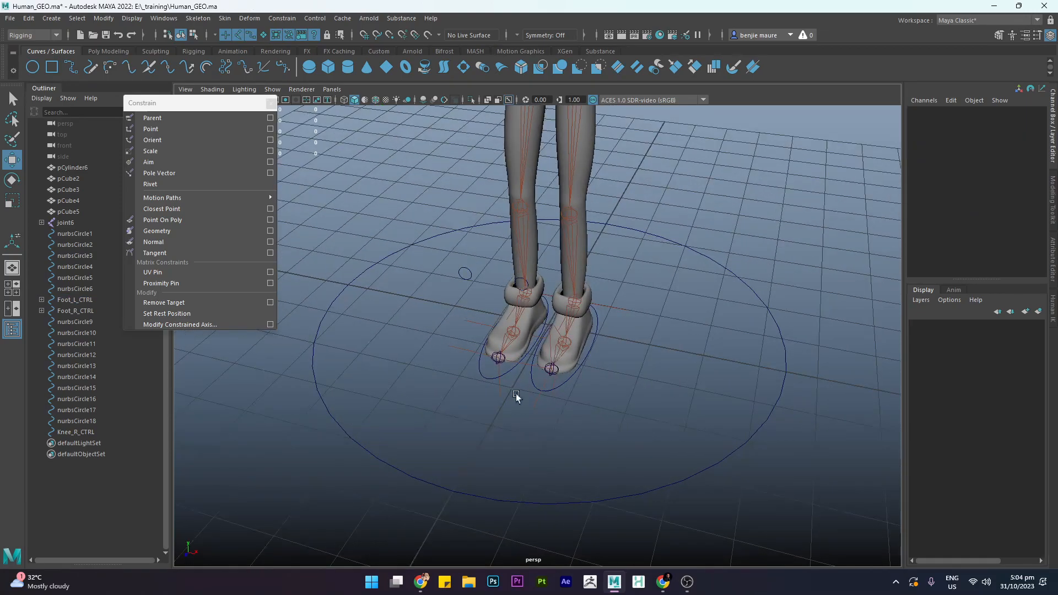
left_click(484, 381)
left_click_drag(468, 265, 471, 289, "alt")
left_click(443, 233)
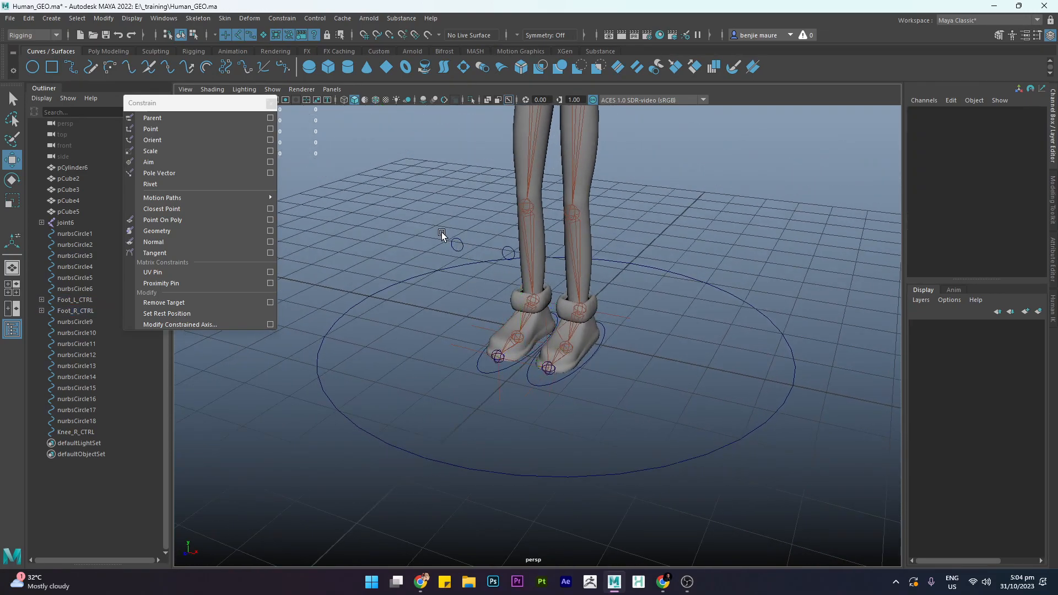
left_click(455, 242)
left_click(478, 379, "shift")
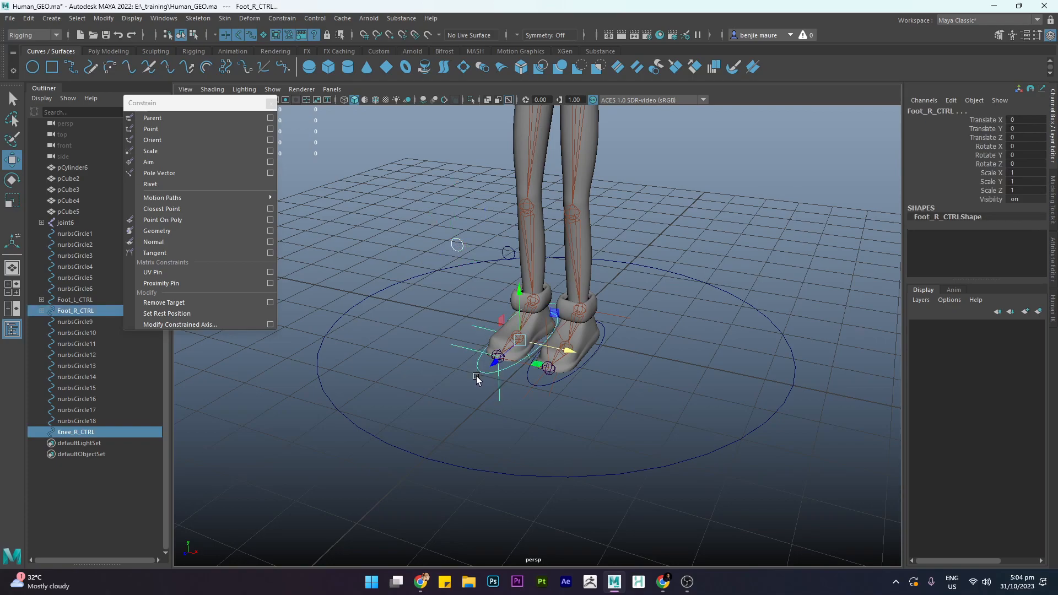
key("p")
Step: Test Foot_R_CTRL by moving it to check that the right knee control follows, and undo the move
left_click(483, 377)
left_click_drag(526, 334, 496, 312)
key("ctrl+z")
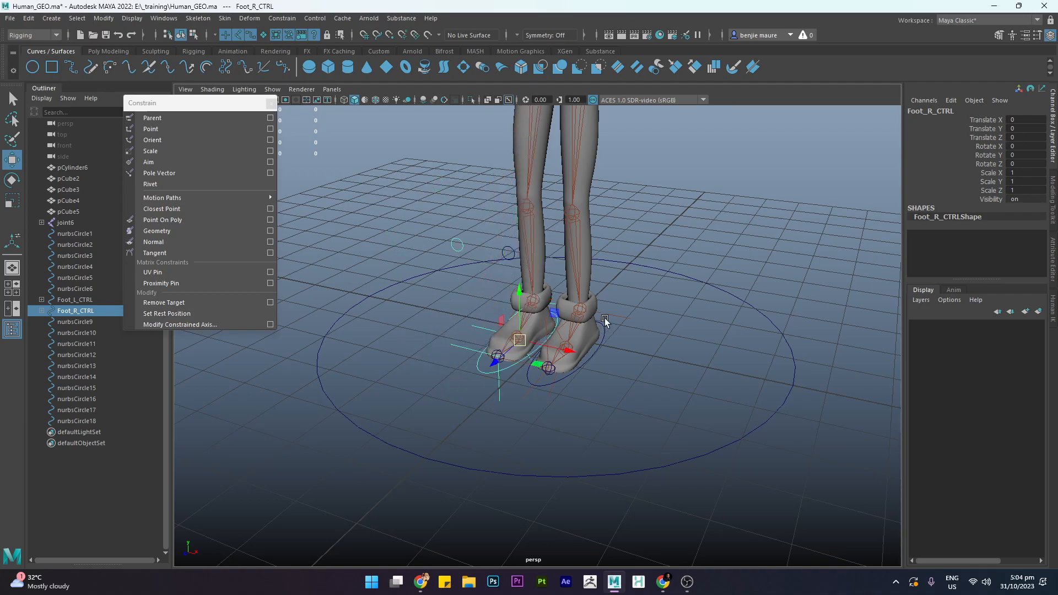
scroll(626, 326, "down", 5)
left_click_drag(647, 333, 632, 387, "alt")
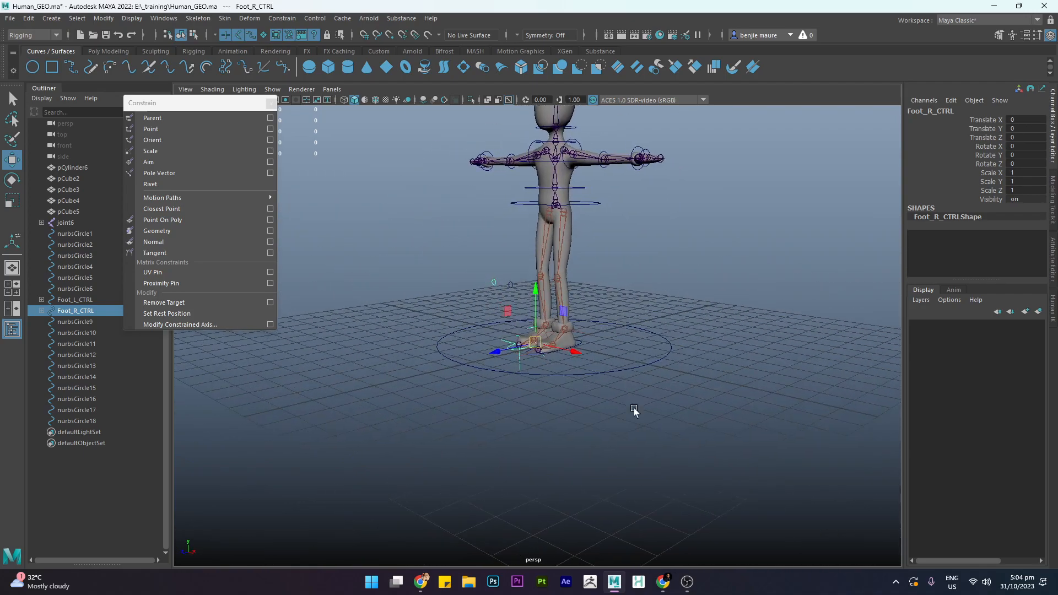